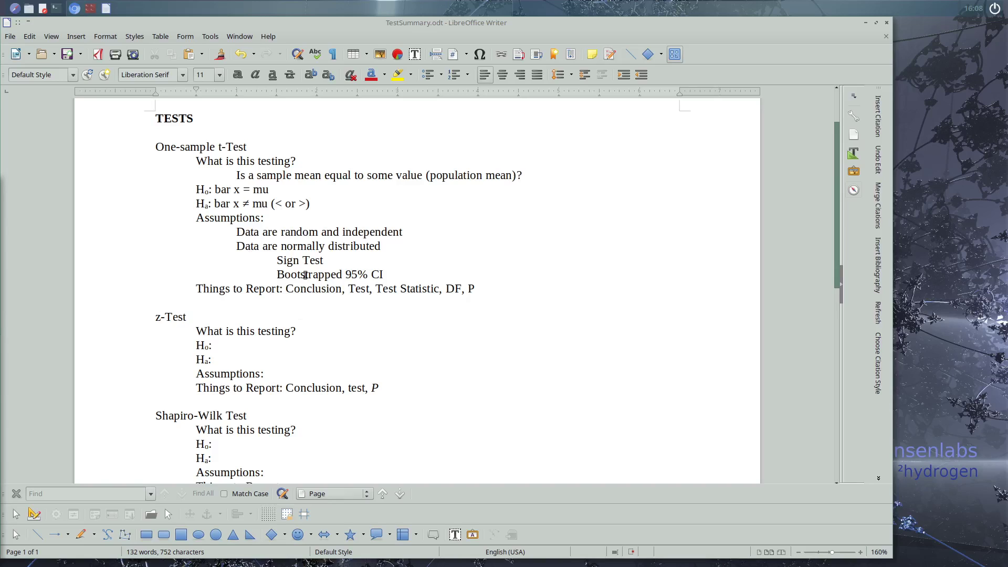
# - Examine the test outline from the One-sample t-Test entry through the last Shapiro-Wilk Test block
pyautogui.scroll(-1, 214, 347)
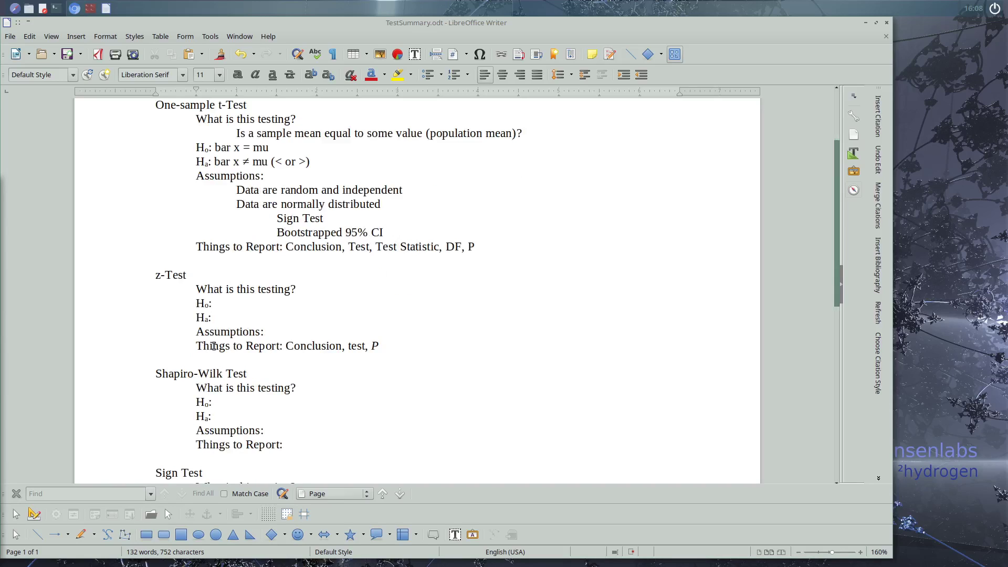
pyautogui.scroll(-2, 209, 347)
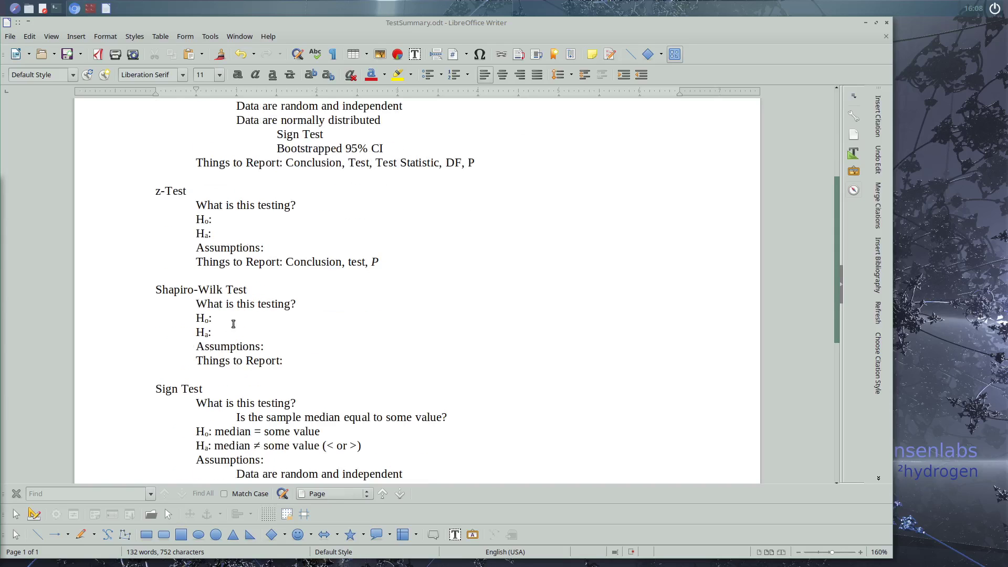
pyautogui.scroll(-5, 222, 329)
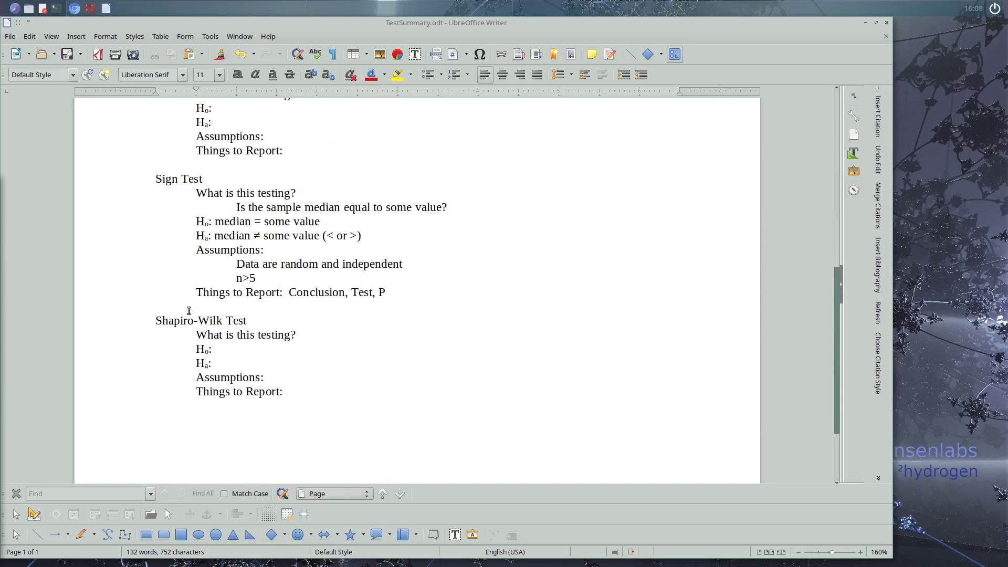
pyautogui.scroll(4, 184, 310)
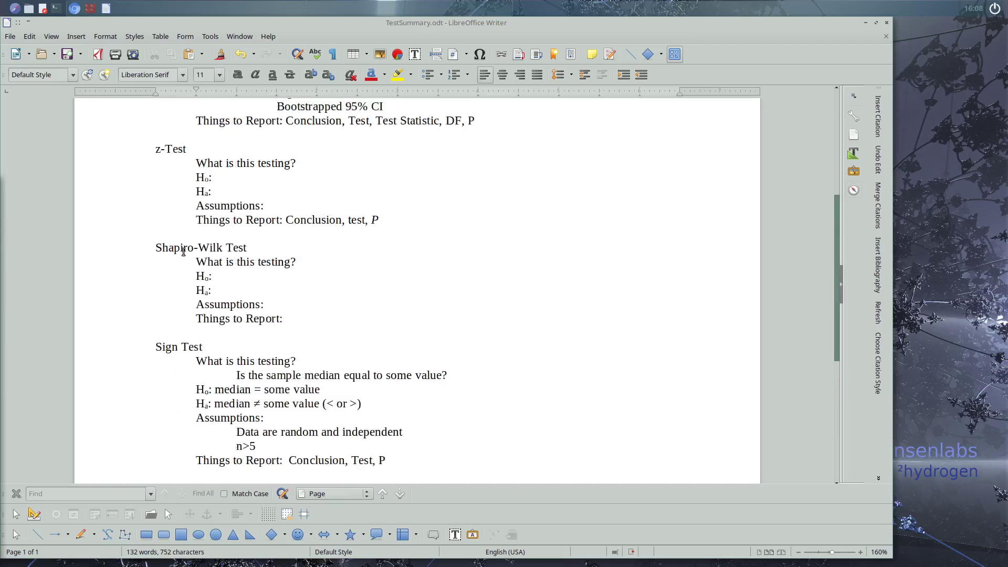
pyautogui.scroll(6, 183, 252)
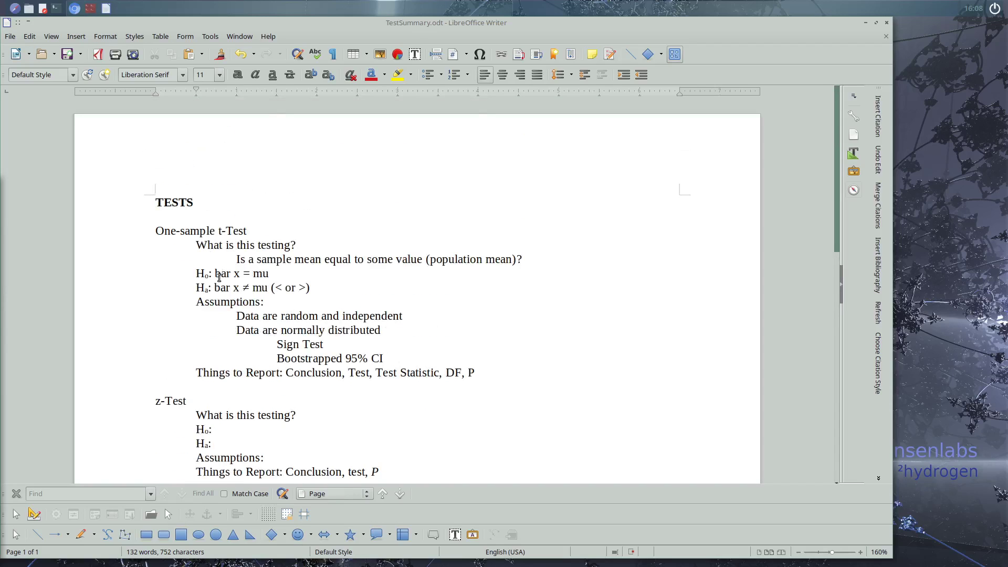
pyautogui.scroll(-4, 215, 265)
pyautogui.scroll(-2, 168, 234)
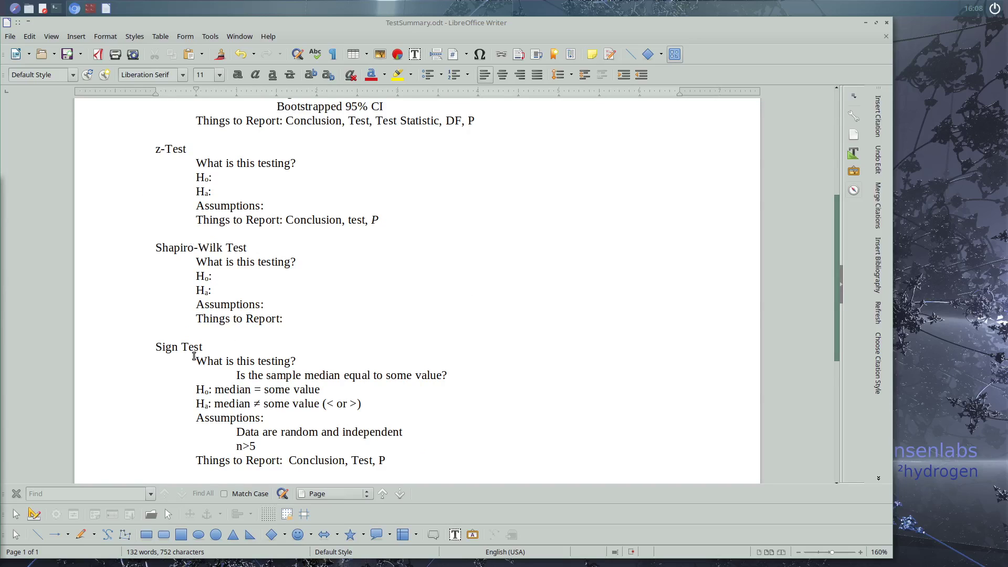
pyautogui.hotkey('ctrl', 'v')
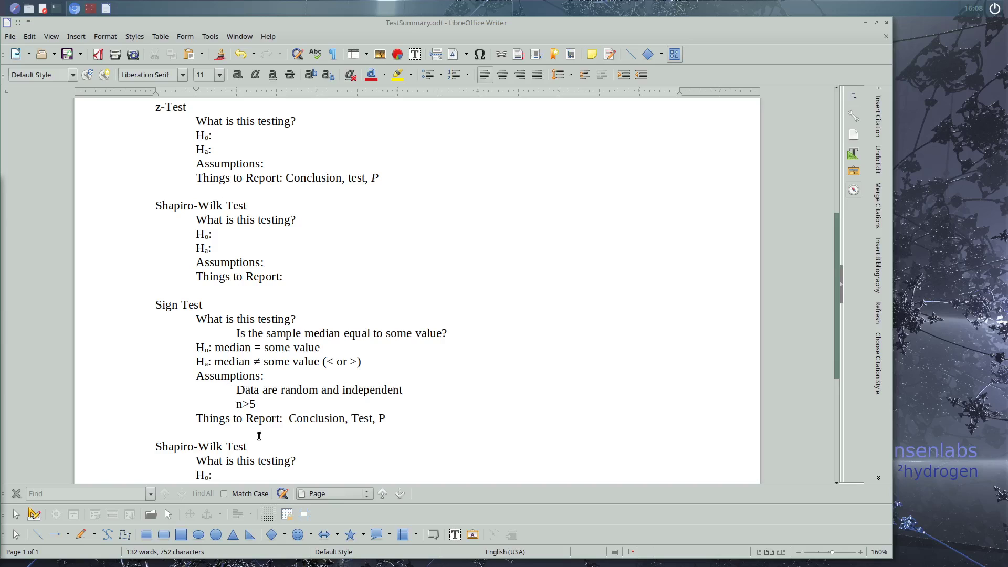
# - Replace the heading of the Shapiro-Wilk Test block below the Sign Test with "Two-sample t-Test"
pyautogui.moveTo(250, 448); pyautogui.dragTo(156, 445)
pyautogui.scroll(-5, 158, 428)
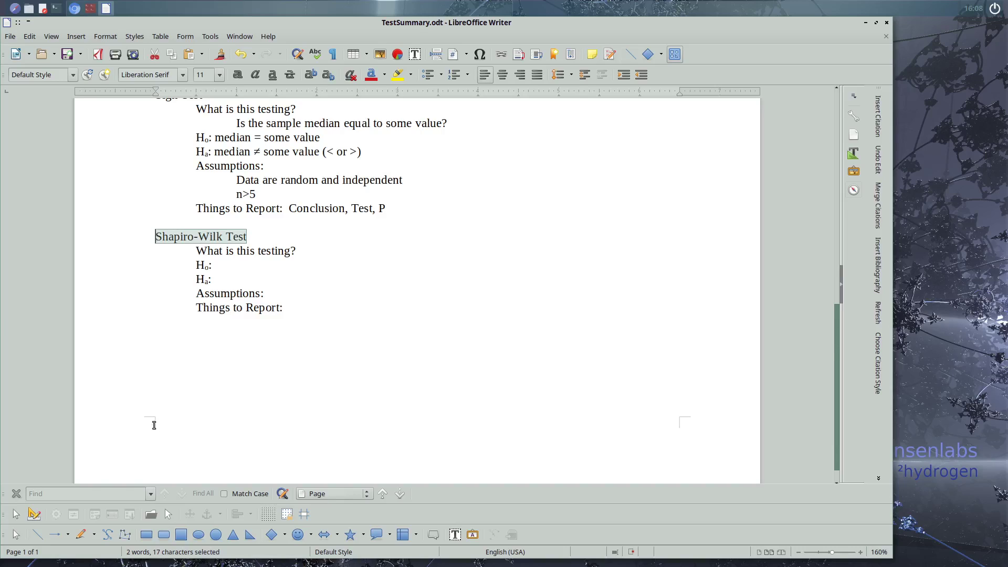
pyautogui.write('Two')
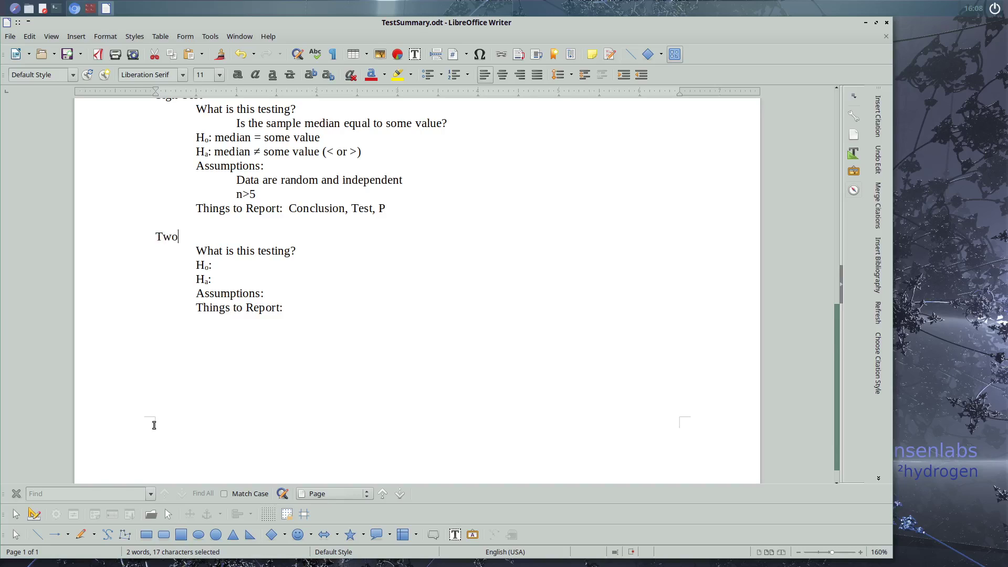
pyautogui.write('-sample t-Test')
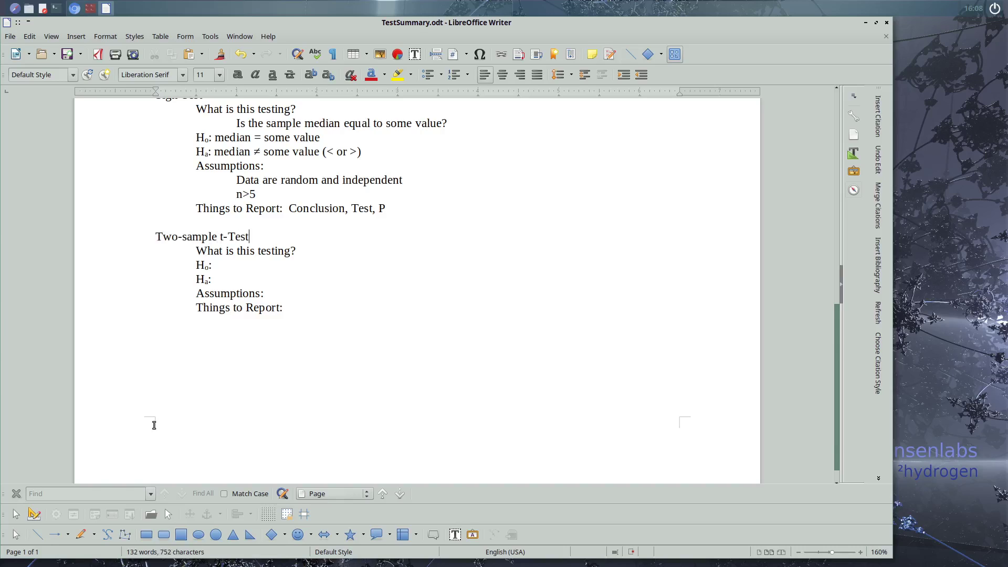
# - Add the indented line "Are the means of two groups equal?" under the Two-sample t-Test's "What is this testing?"
pyautogui.click(307, 250)
pyautogui.press('Return')
pyautogui.press('Tab')
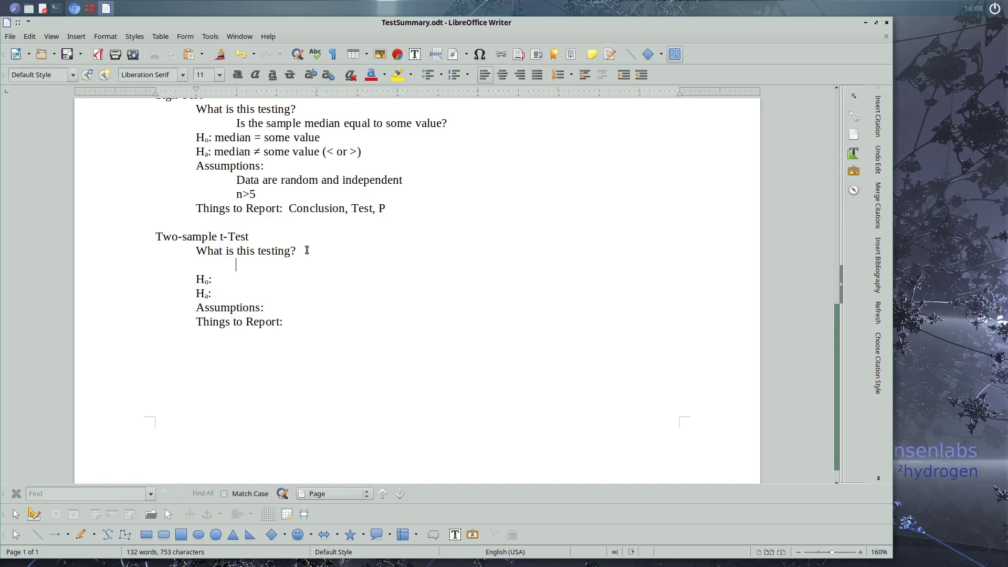
pyautogui.write('I')
pyautogui.press('BackSpace')
pyautogui.write('Are the means of two groups equal?')
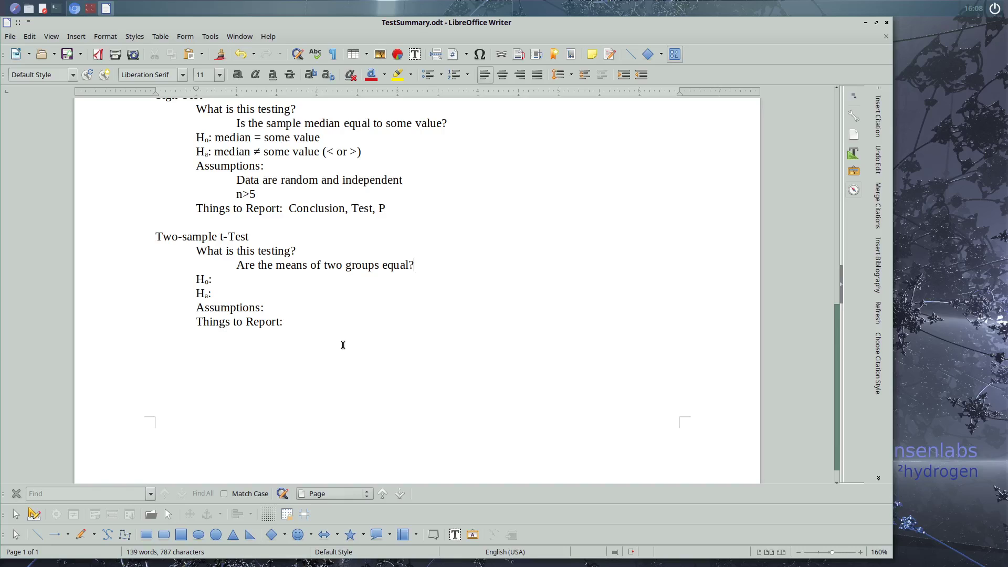
# - Add another copy of the blank Shapiro-Wilk template below the Two-sample t-Test and retitle it "ANOVA"
pyautogui.click(289, 327)
pyautogui.write('Shapiro-Wilk Test \tWhat is this testing? \tHo: \tHa: \tAssumptions: \tThings to Report:')
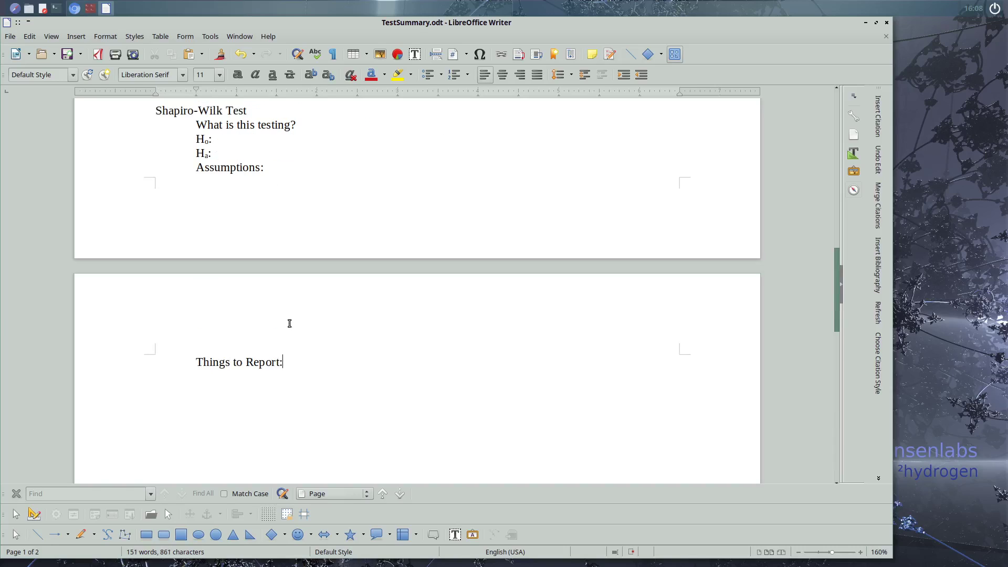
pyautogui.scroll(5, 289, 322)
pyautogui.moveTo(263, 278); pyautogui.dragTo(151, 276)
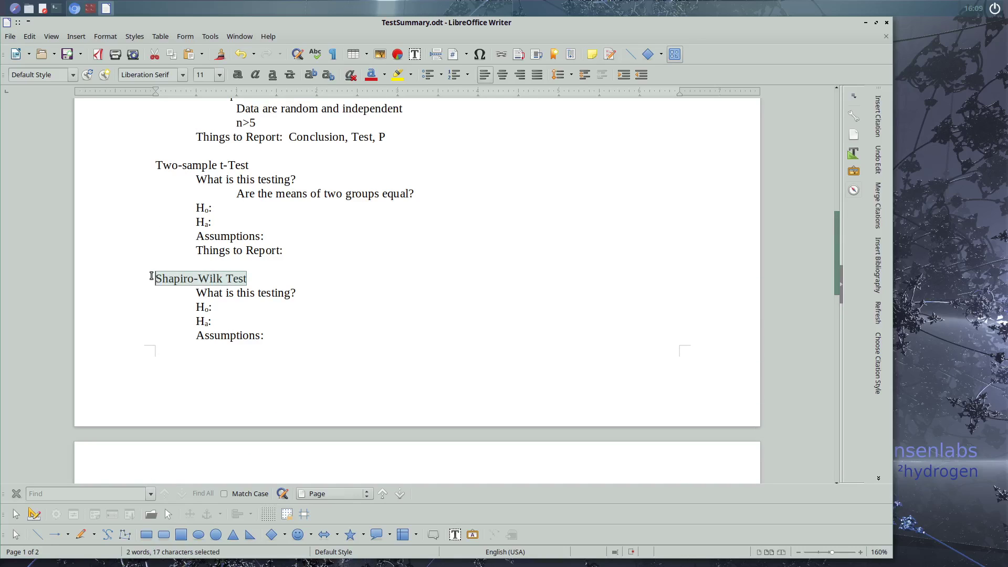
pyautogui.write('ANOVA')
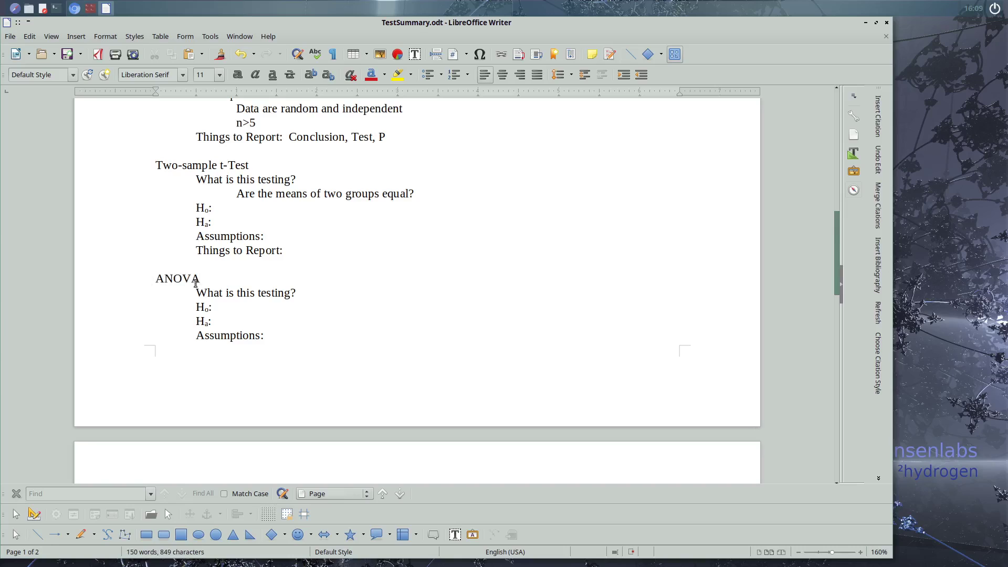
# - Add the indented line "Are the means of two or more groups equal?" under ANOVA's "What is this testing?"
pyautogui.click(304, 292)
pyautogui.press('Return')
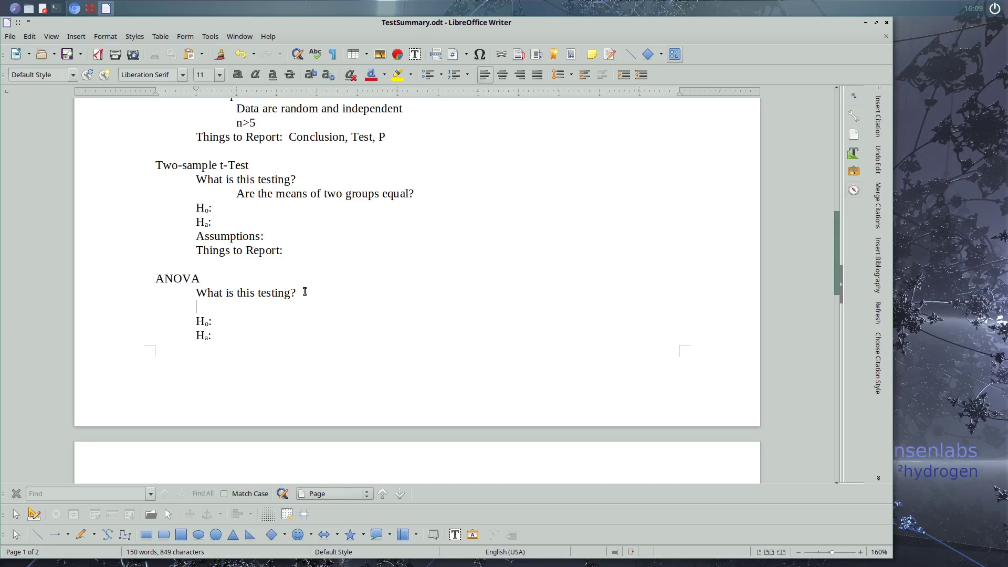
pyautogui.write('Are the means of two or more groups equal?')
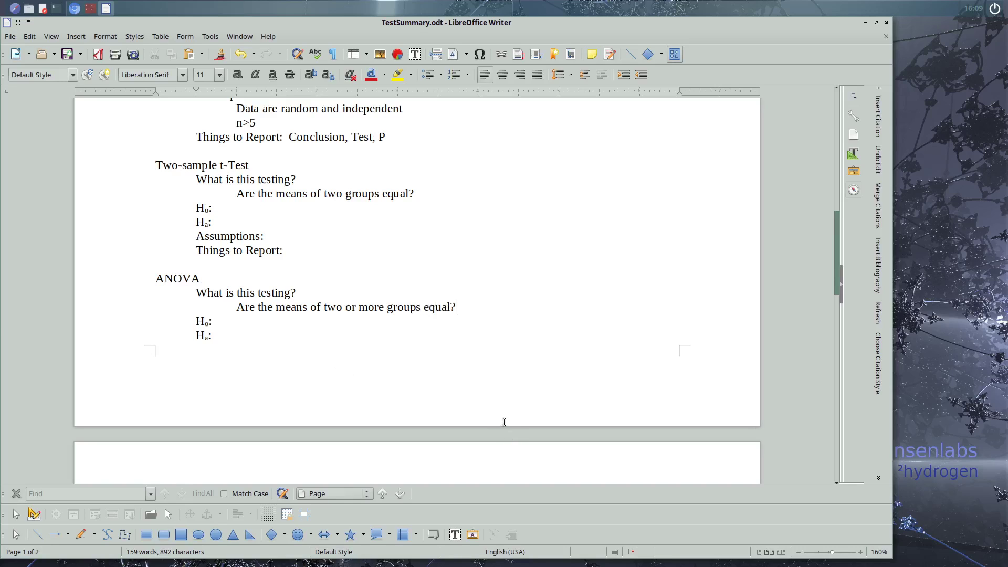
# - Add another copy of the Shapiro-Wilk template below the ANOVA block and retitle it "Brown-Forsyth Test"
pyautogui.scroll(-5, 314, 381)
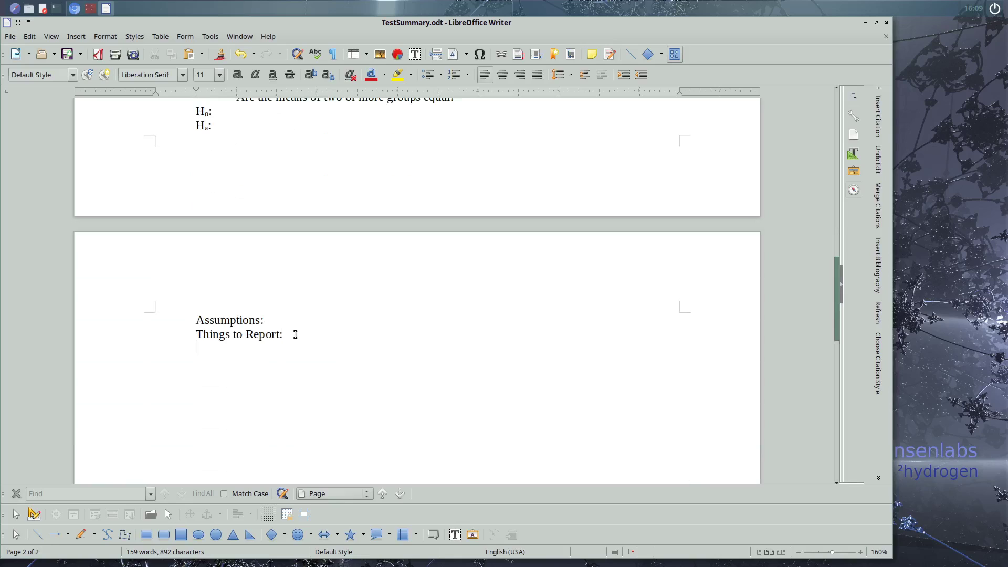
pyautogui.press('Return')
pyautogui.write('Shapiro-Wilk Test What is this testing? H0: Ha: Assumptions: Things to Report:')
pyautogui.scroll(3, 235, 309)
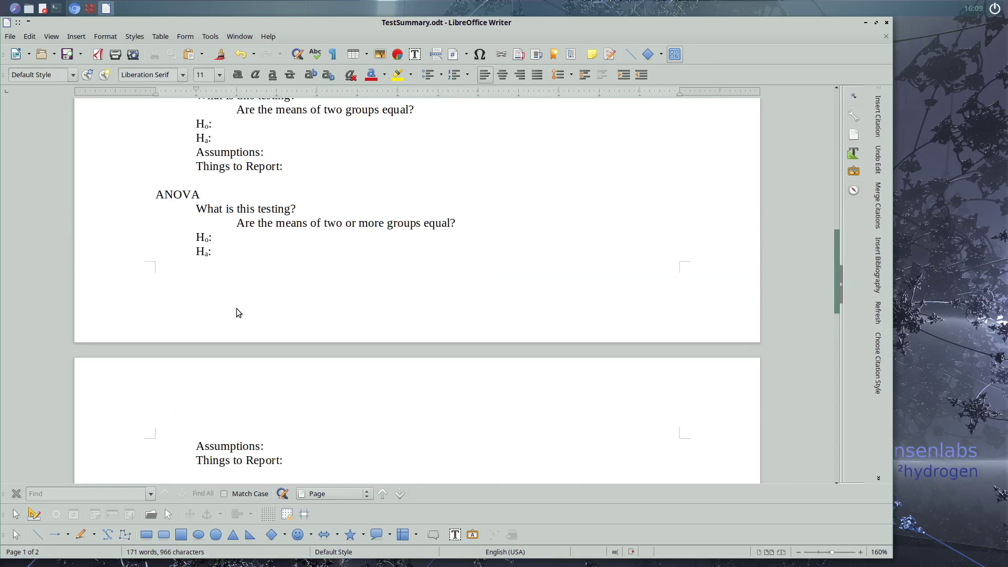
pyautogui.scroll(-4, 236, 313)
pyautogui.moveTo(252, 319); pyautogui.dragTo(154, 328)
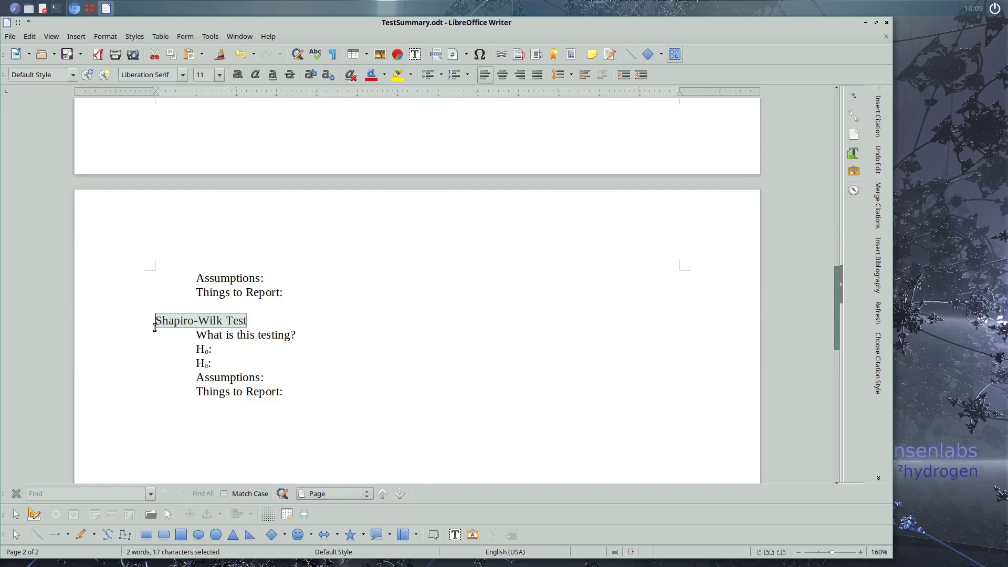
pyautogui.write('Brown-For')
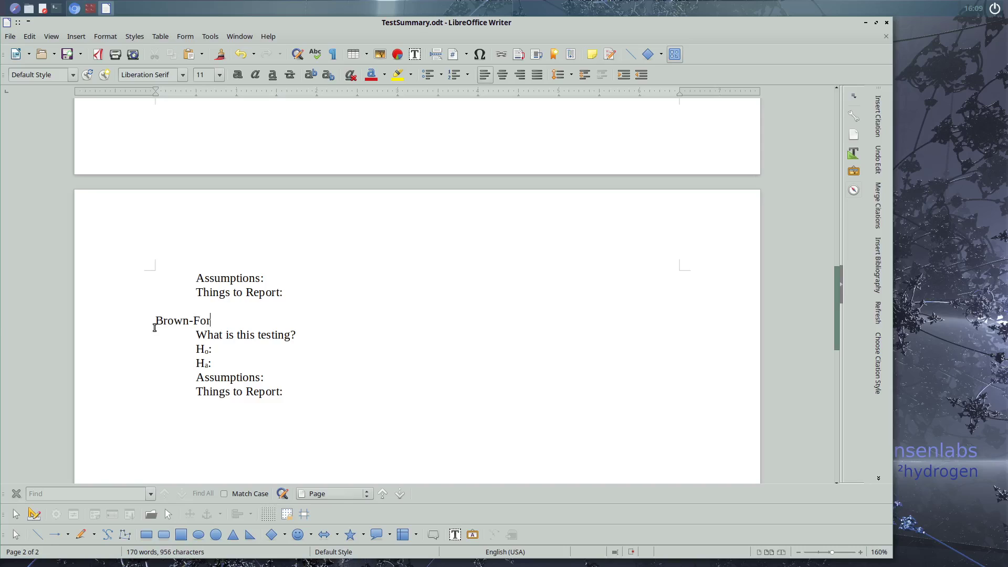
pyautogui.write('syth Test')
# - Duplicate the Brown-Forsyth Test block below itself and retitle the copy "Fligner-Killeen Test"
pyautogui.moveTo(283, 392); pyautogui.dragTo(128, 320)
pyautogui.hotkey('ctrl', 'c')
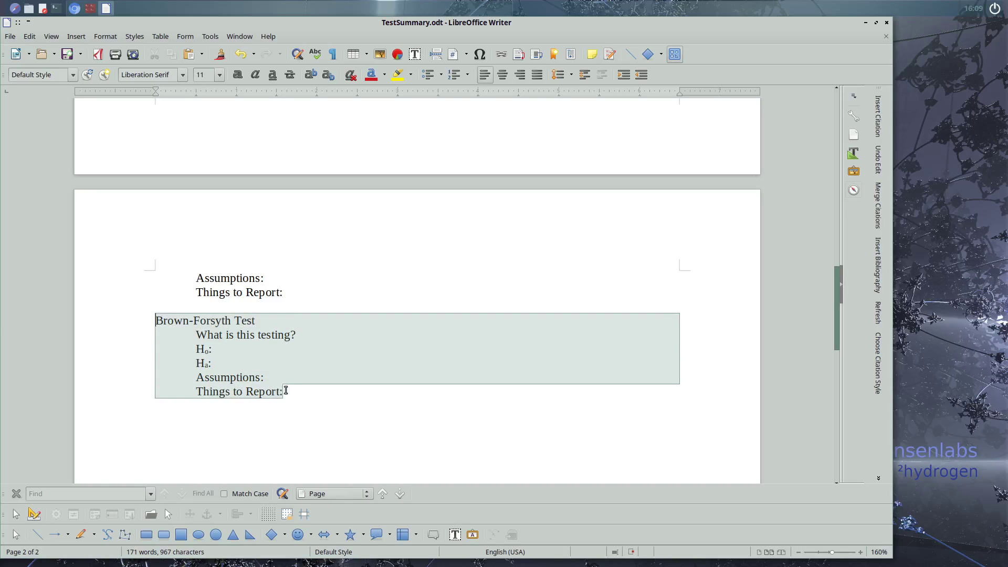
pyautogui.click(286, 391)
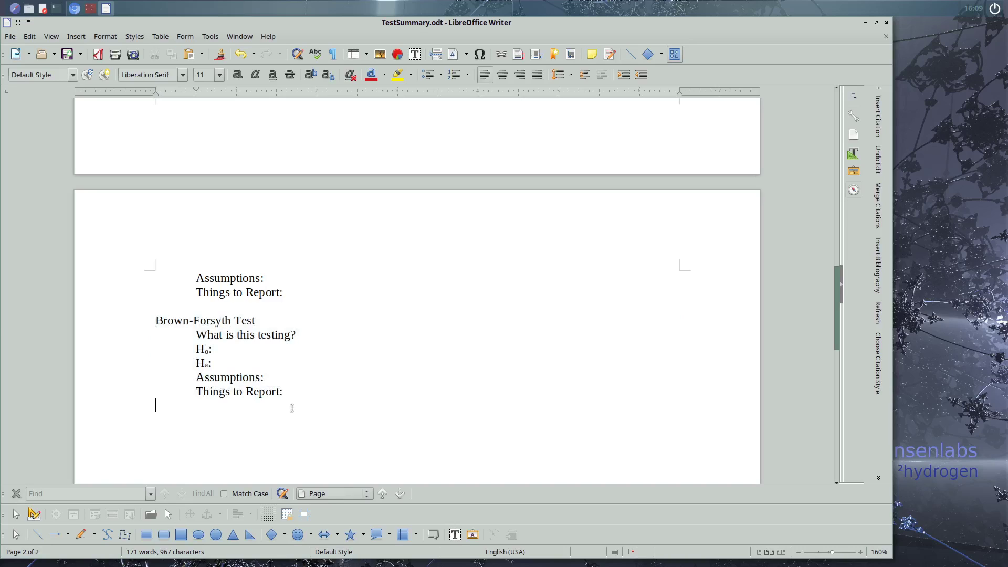
pyautogui.hotkey('ctrl', 'v')
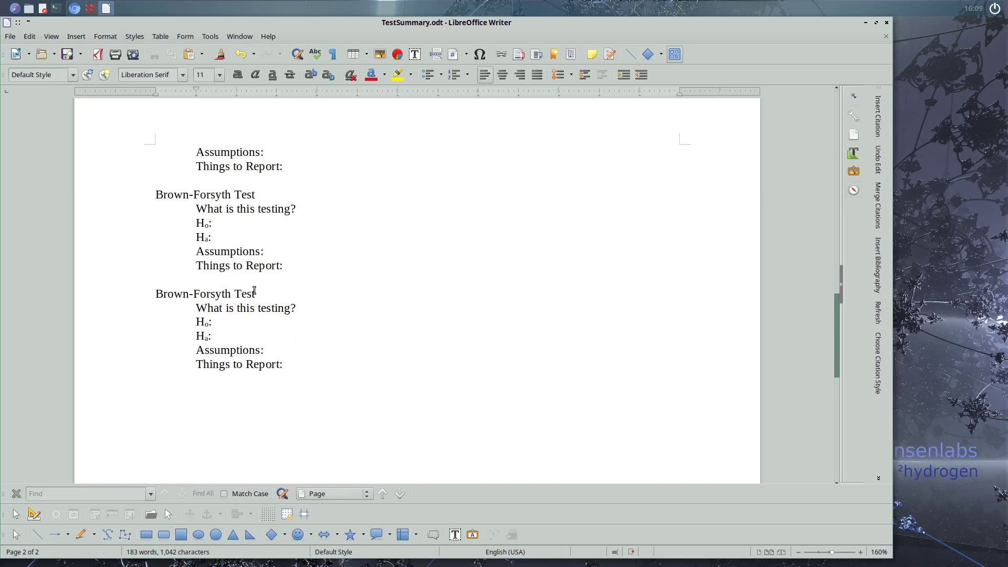
pyautogui.moveTo(235, 294); pyautogui.dragTo(131, 294)
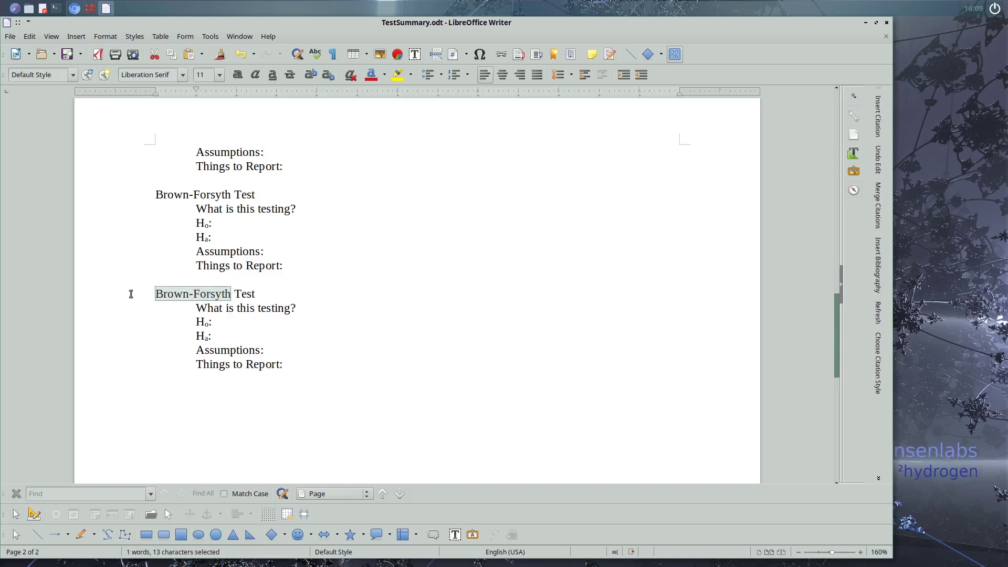
pyautogui.write('Fligner-Kille')
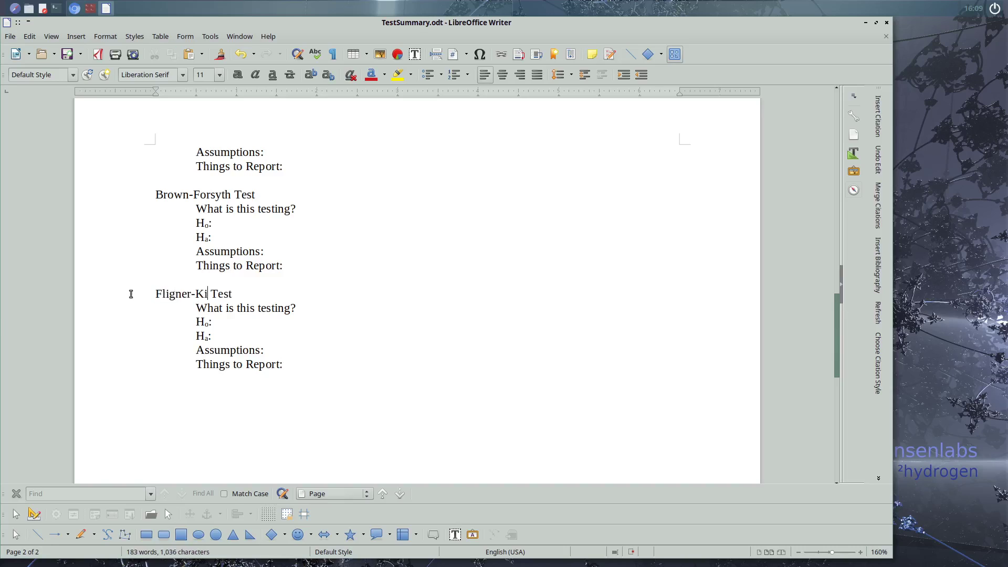
pyautogui.write('en')
# - Add the indented line "Comparing variances between groups" under the Brown-Forsyth Test's "What is this testing?"
pyautogui.scroll(1, 226, 231)
pyautogui.click(315, 251)
pyautogui.press('Return')
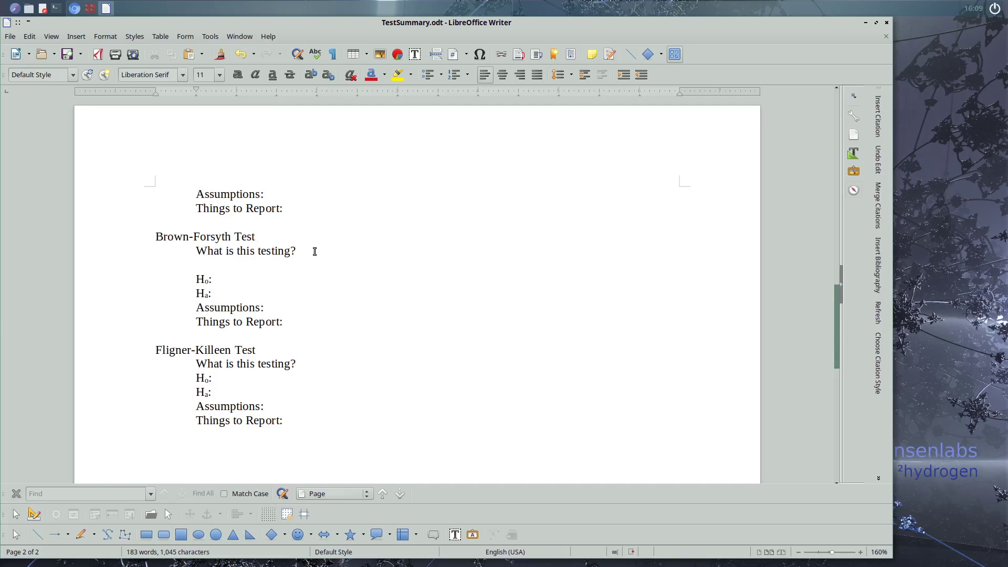
pyautogui.write('Comparing variances between groups')
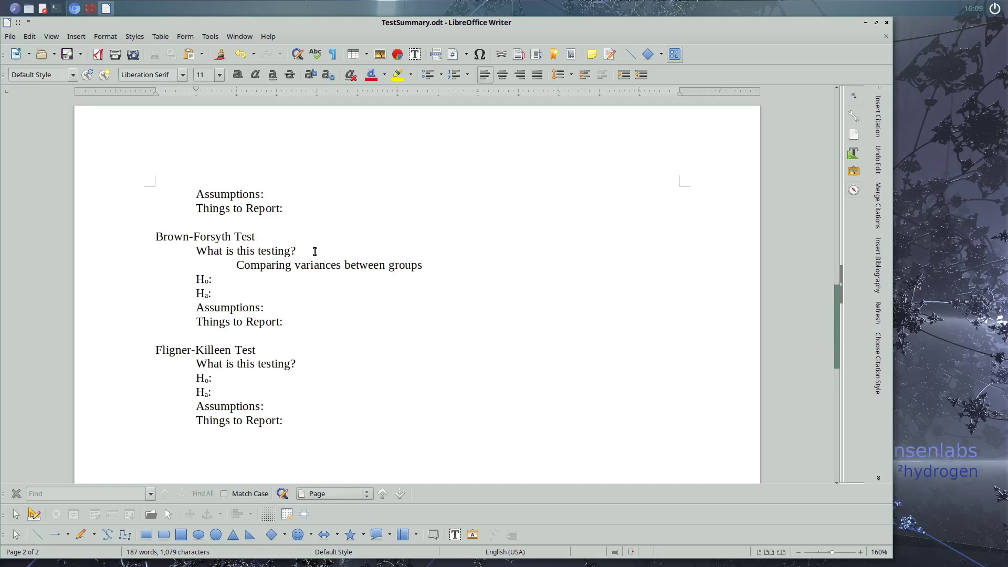
# - Copy the "Comparing variances between groups" line to a new line under the Fligner-Killeen Test's "What is this testing?"
pyautogui.keyDown('shift'); pyautogui.click(235, 267); pyautogui.keyUp('shift')
pyautogui.hotkey('ctrl', 'c')
pyautogui.click(309, 364)
pyautogui.press('Return')
pyautogui.hotkey('ctrl', 'v')
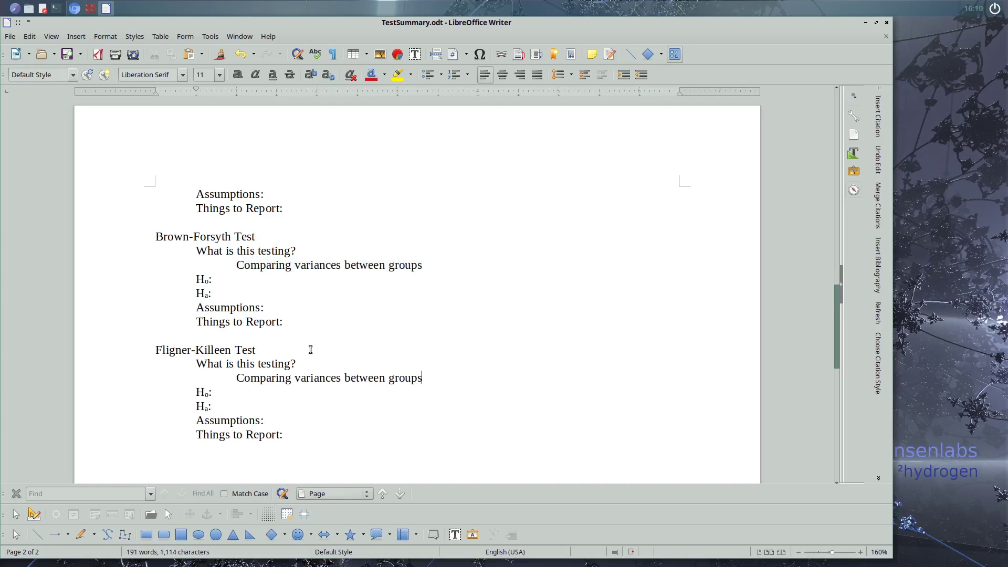
pyautogui.scroll(5, 310, 349)
pyautogui.scroll(3, 310, 349)
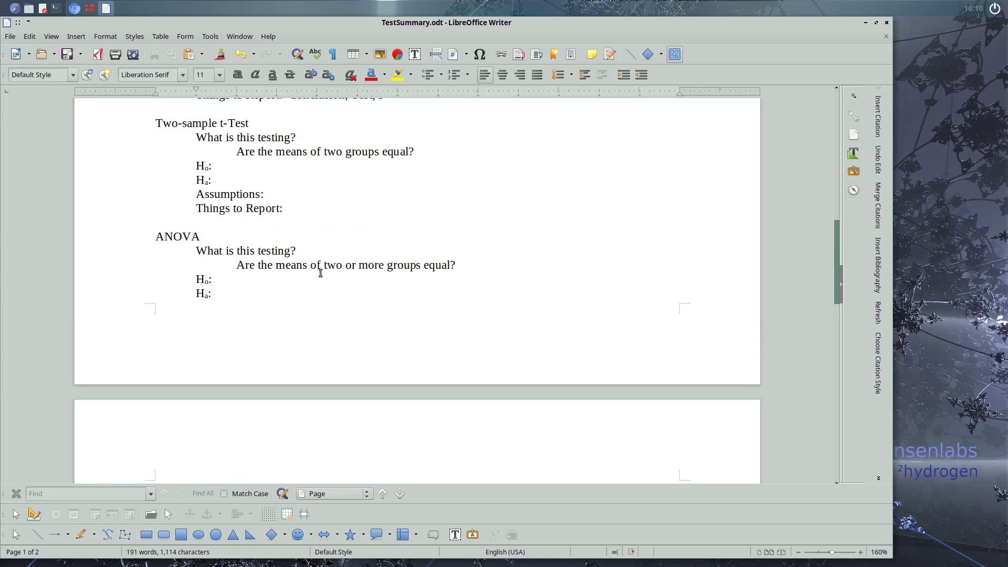
pyautogui.scroll(-15, 374, 170)
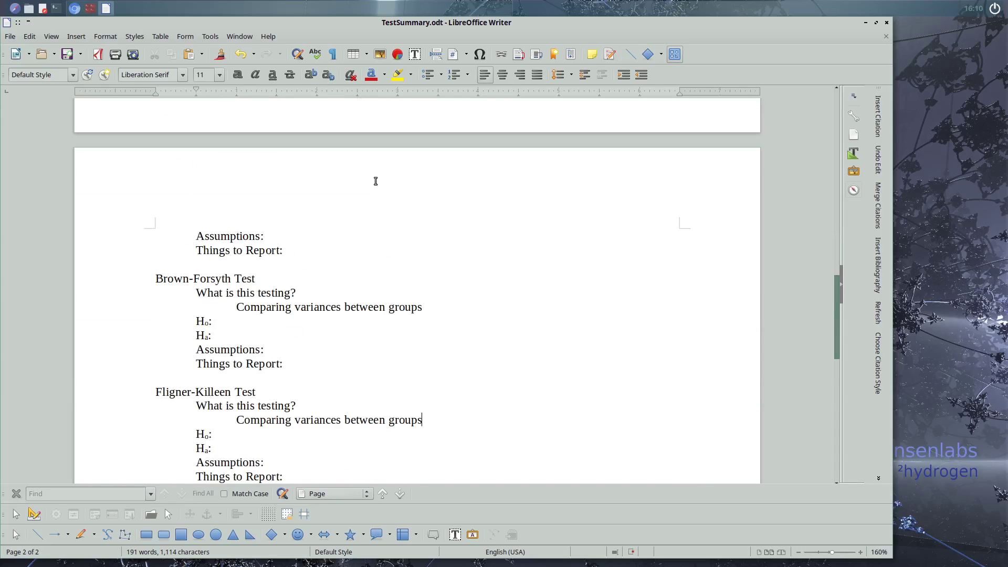
pyautogui.scroll(5, 322, 270)
pyautogui.scroll(-3, 273, 281)
pyautogui.scroll(-2, 273, 282)
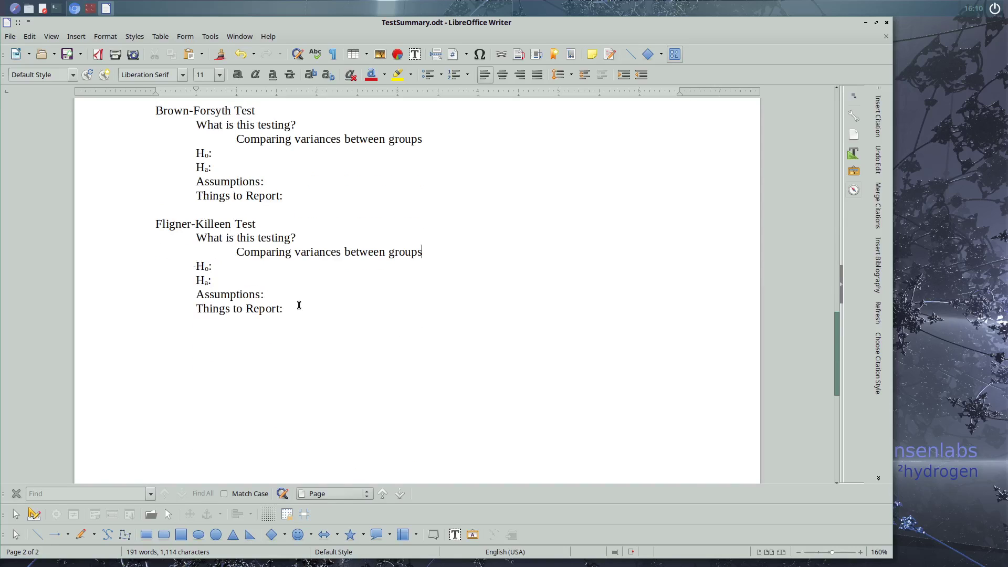
pyautogui.click(303, 313)
pyautogui.hotkey('ctrl', 'v')
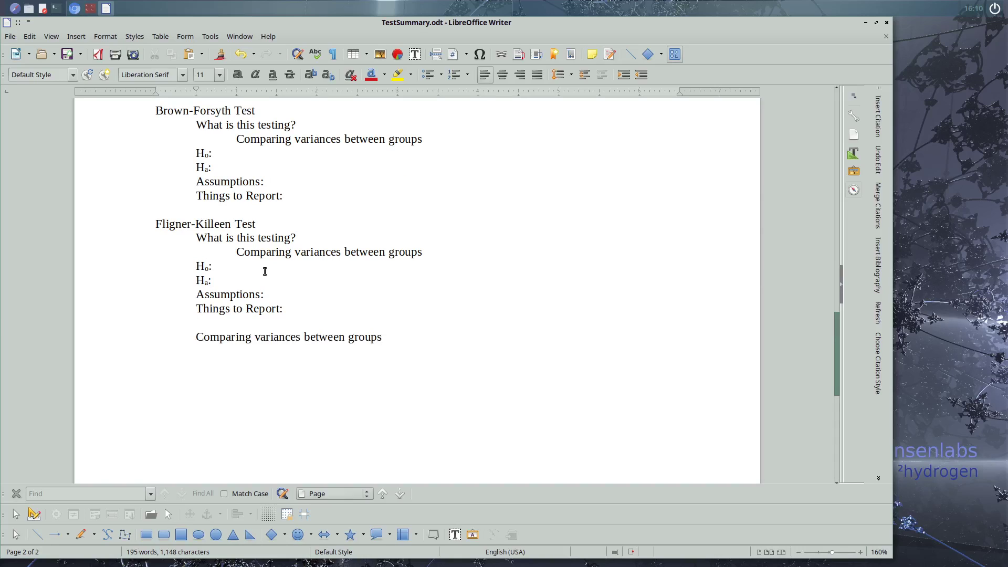
pyautogui.hotkey('ctrl', 'z')
# - Copy the Fligner-Killeen Test block below itself, replacing the stray "Comparing variances between groups" line at the end of the document
pyautogui.moveTo(289, 315); pyautogui.dragTo(138, 227)
pyautogui.hotkey('ctrl', 'c')
pyautogui.click(173, 341)
pyautogui.hotkey('ctrl', 'v')
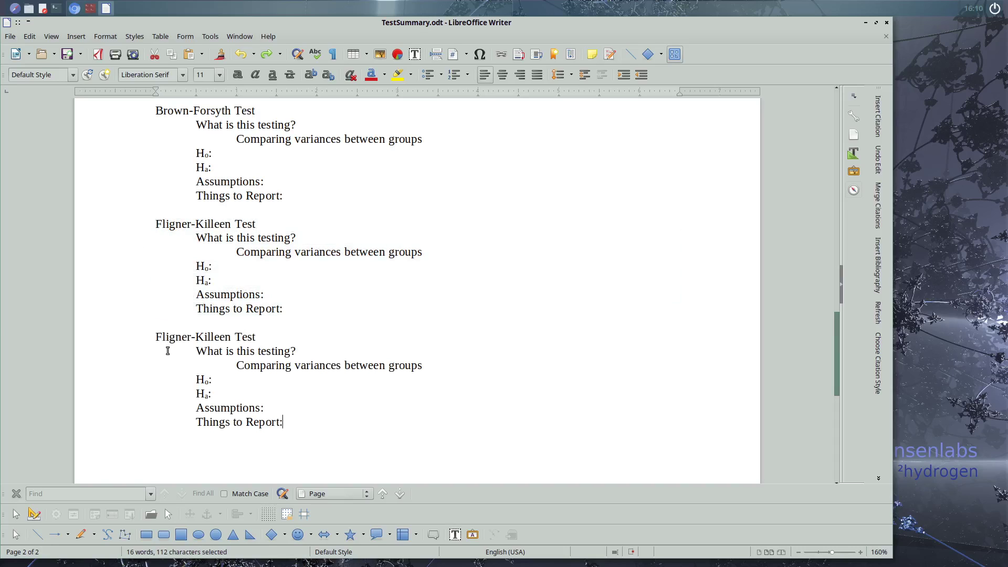
# - Retitle the copied block "Kruskal-Wallis Test" and make its testing line read "Comparing medians between groups"
pyautogui.moveTo(262, 337); pyautogui.dragTo(149, 336)
pyautogui.write('K')
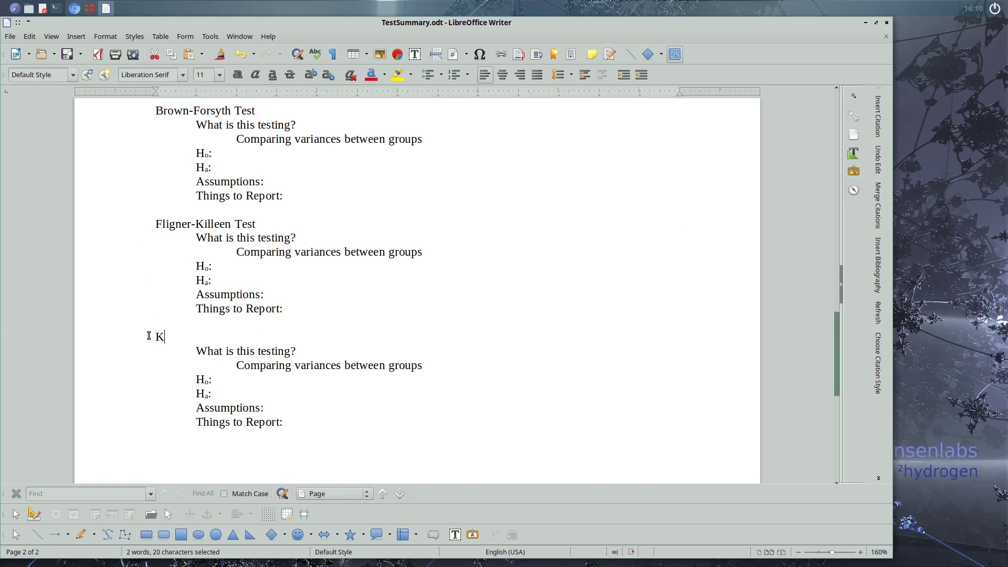
pyautogui.write('ruskal-Wallis')
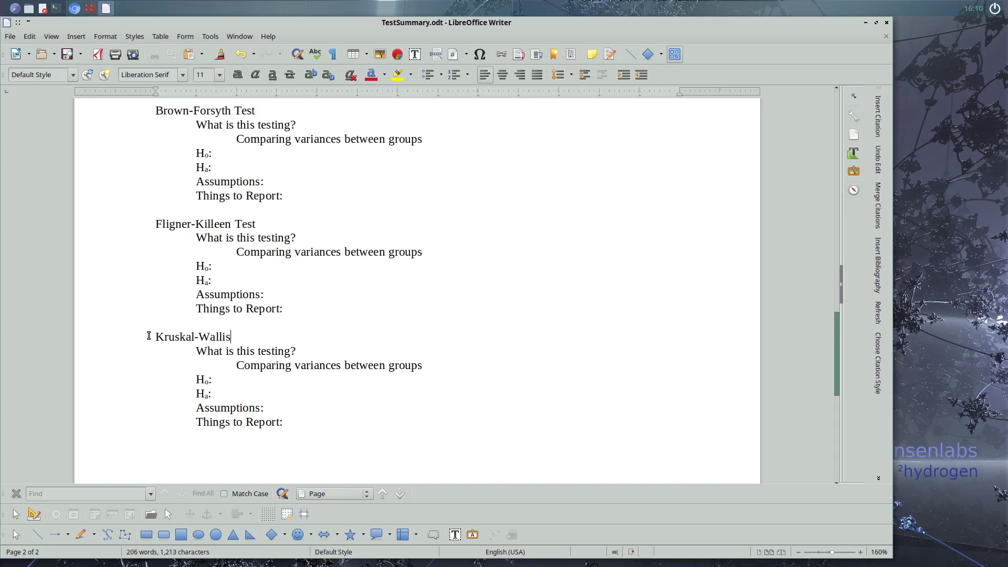
pyautogui.write(' Test')
pyautogui.moveTo(341, 368); pyautogui.dragTo(294, 367)
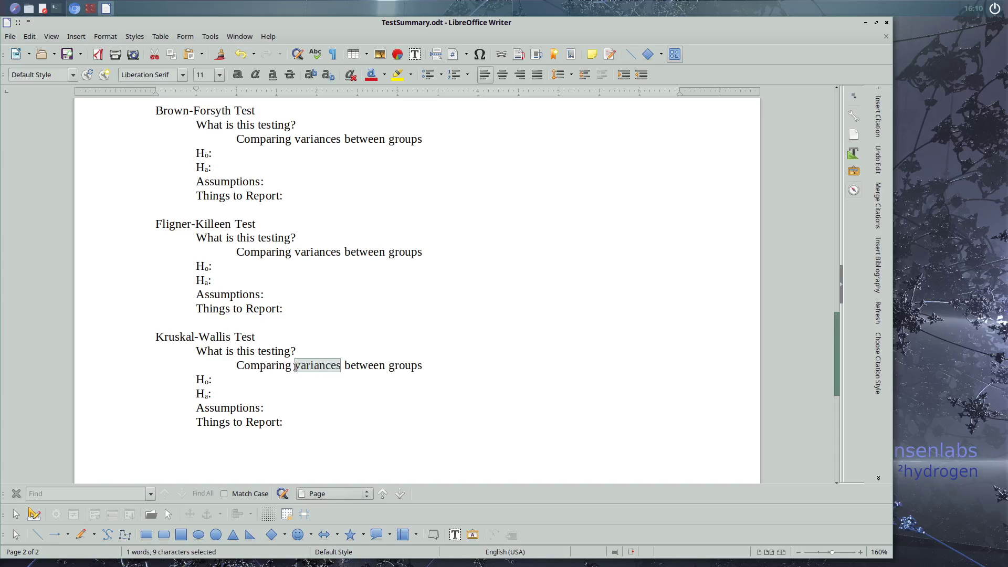
pyautogui.write('medians')
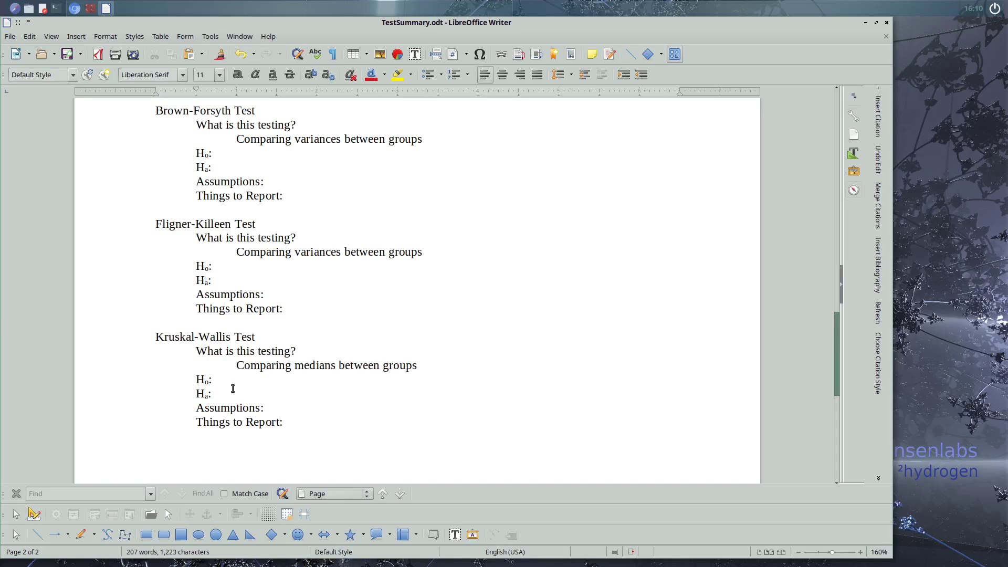
# - Add another copy of the Fligner-Killeen Test block below the Kruskal-Wallis Test block
pyautogui.click(300, 422)
pyautogui.hotkey('ctrl', 'v')
pyautogui.scroll(3, 278, 199)
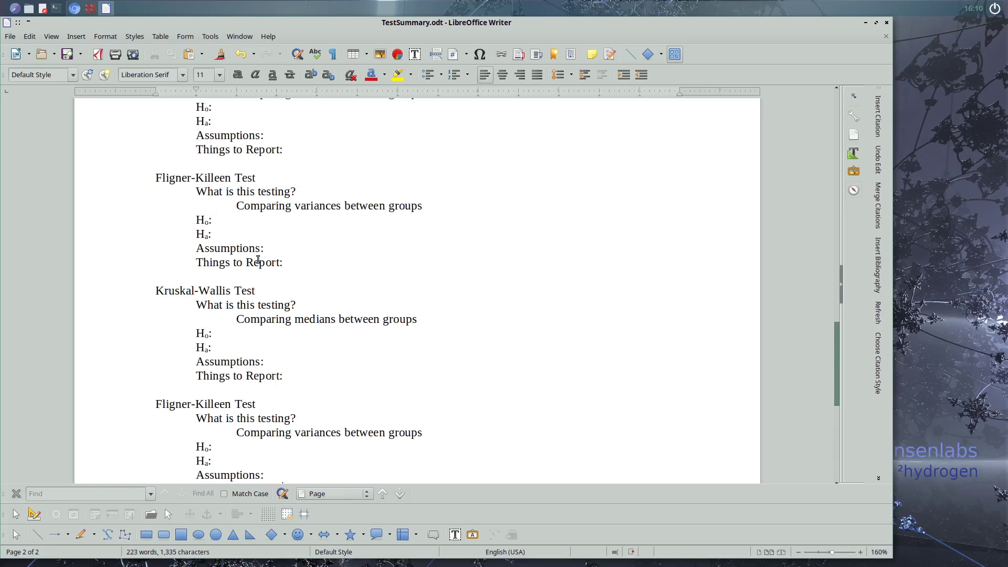
pyautogui.scroll(-1, 258, 260)
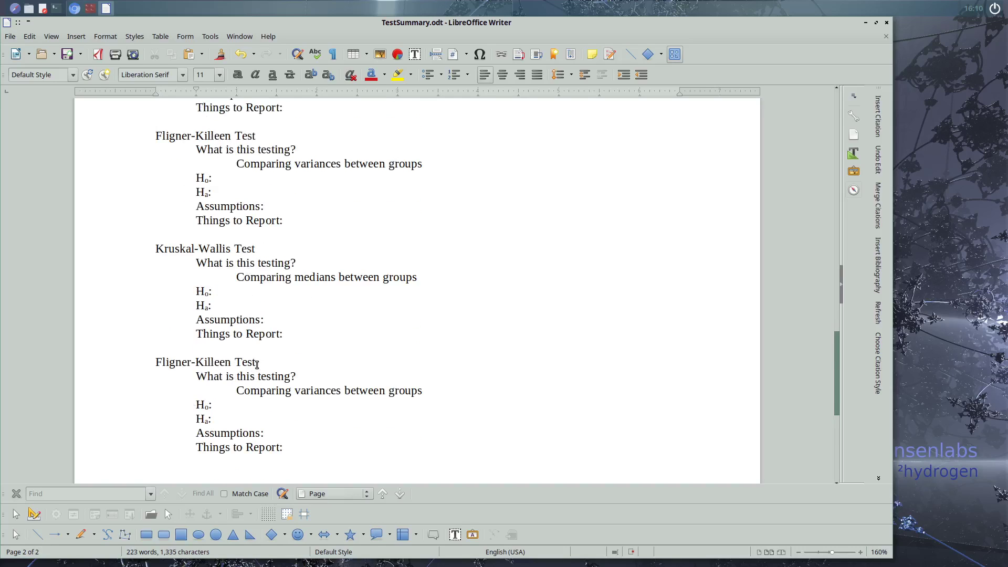
# - Retitle the new copy "Permutational ANOVA (t-Test)" and make its testing line read "Comparing means between groups"
pyautogui.moveTo(257, 364); pyautogui.dragTo(156, 366)
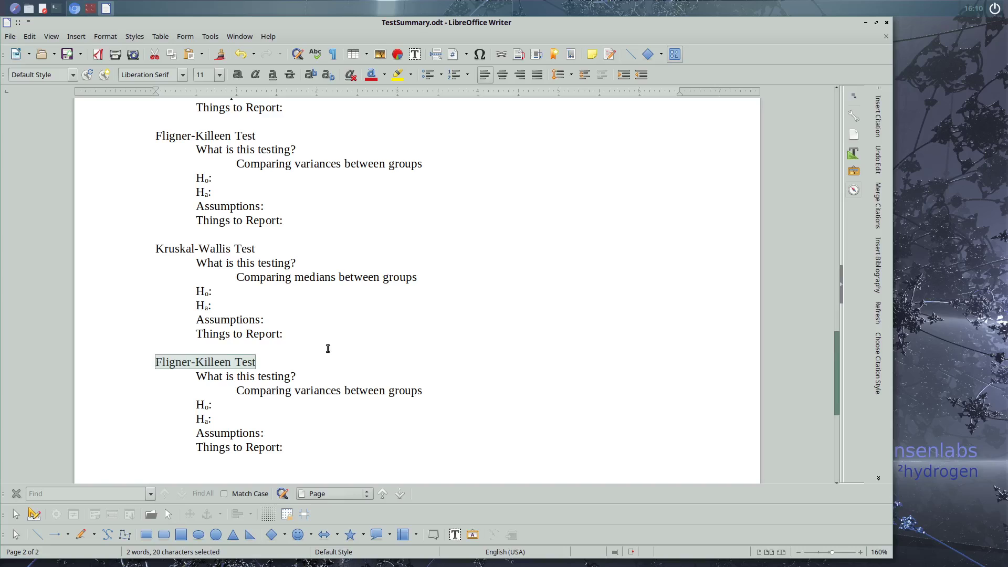
pyautogui.write('Permationa')
pyautogui.press('BackSpace')
pyautogui.press('BackSpace')
pyautogui.press('BackSpace')
pyautogui.press('BackSpace')
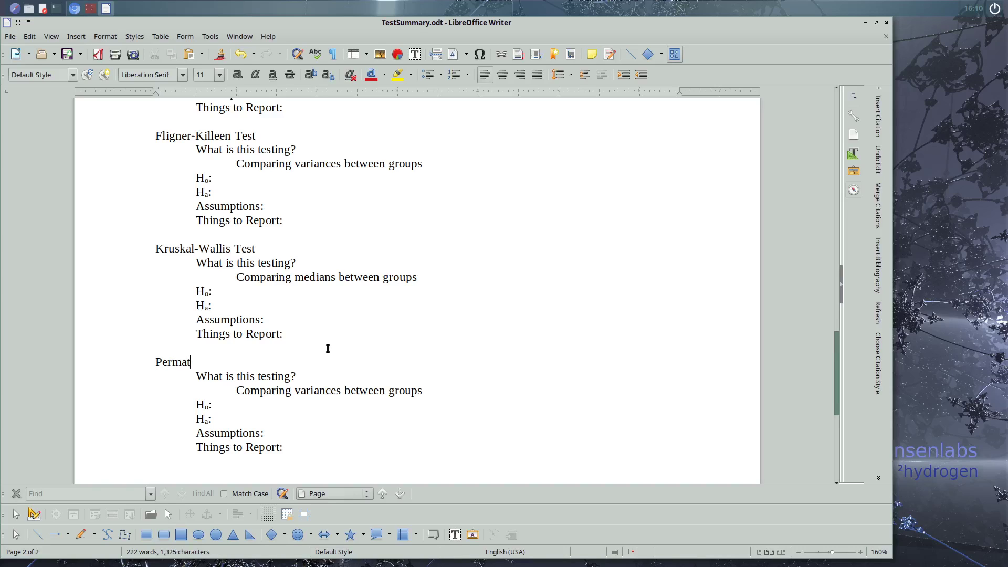
pyautogui.press('BackSpace')
pyautogui.press('BackSpace')
pyautogui.write('utaional A')
pyautogui.press('BackSpace')
pyautogui.press('BackSpace')
pyautogui.press('BackSpace')
pyautogui.press('BackSpace')
pyautogui.press('BackSpace')
pyautogui.press('BackSpace')
pyautogui.press('BackSpace')
pyautogui.write('tional ANOVA (t-Test)')
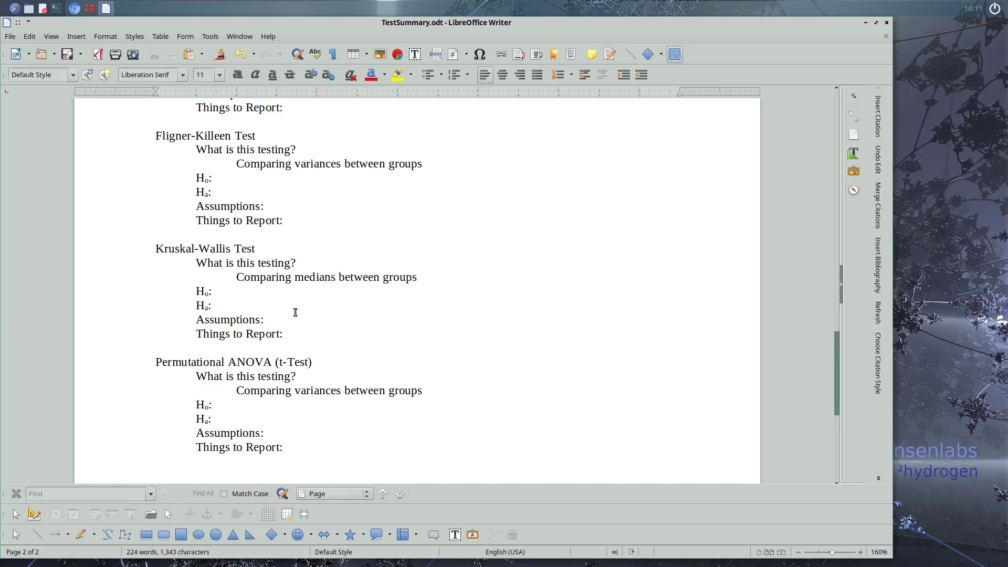
pyautogui.moveTo(340, 391); pyautogui.dragTo(293, 392)
pyautogui.write('means')
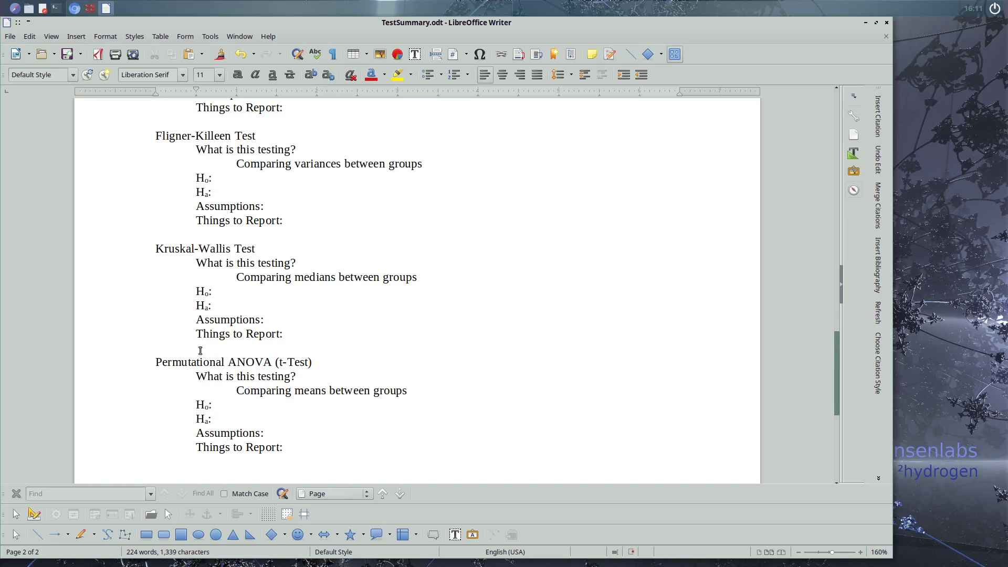
# - Add another copy of the Fligner-Killeen Test block below the Permutational ANOVA block and retitle it "Tukey HSD Test"
pyautogui.scroll(-1, 199, 344)
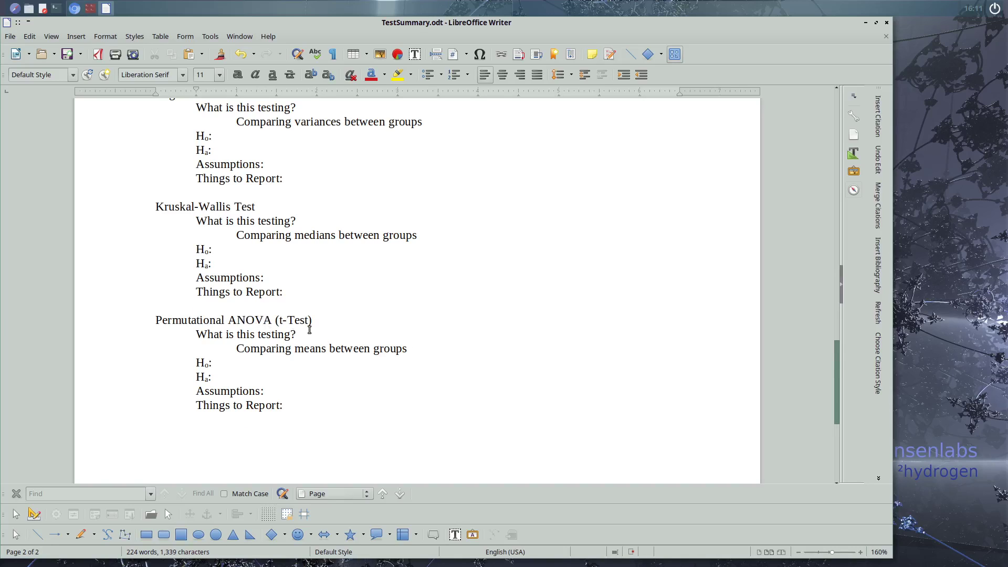
pyautogui.click(280, 408)
pyautogui.hotkey('ctrl', 'v')
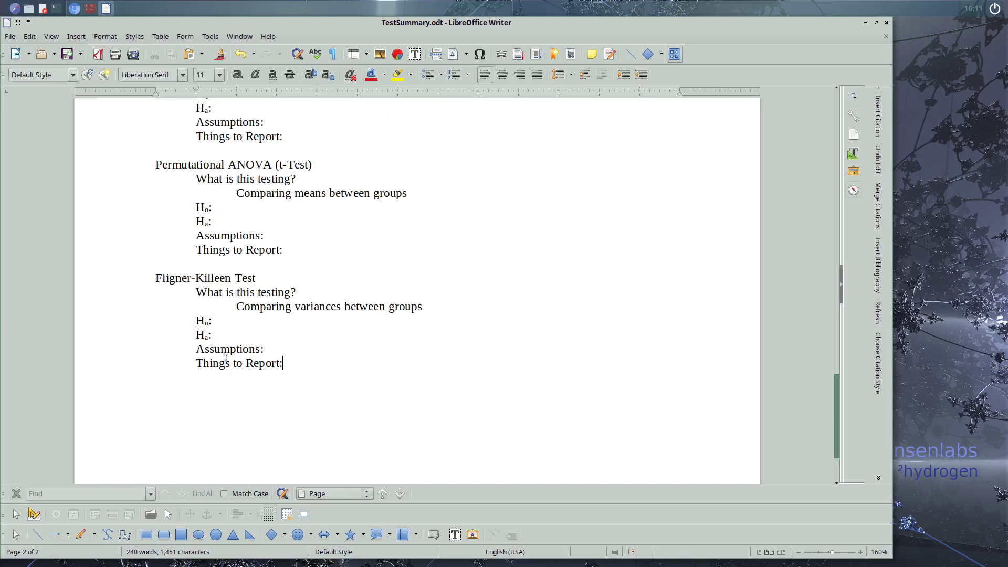
pyautogui.moveTo(257, 278); pyautogui.dragTo(154, 278)
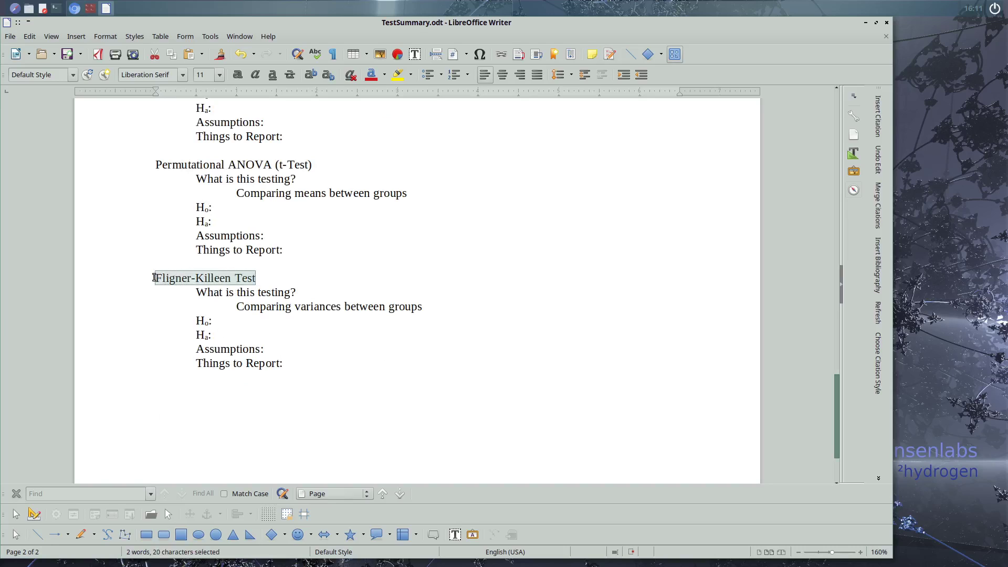
pyautogui.write('Tukey ')
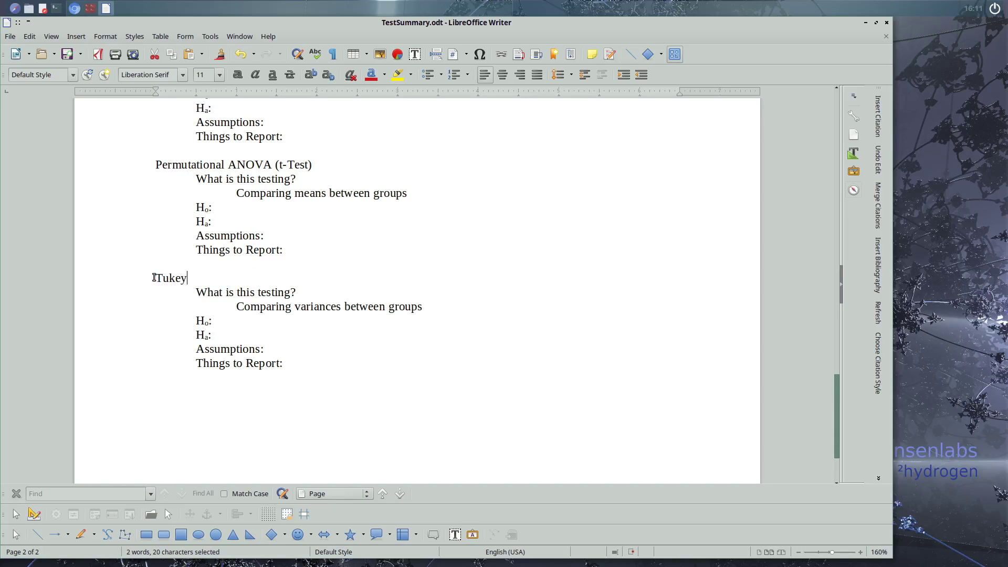
pyautogui.write('HSD Test')
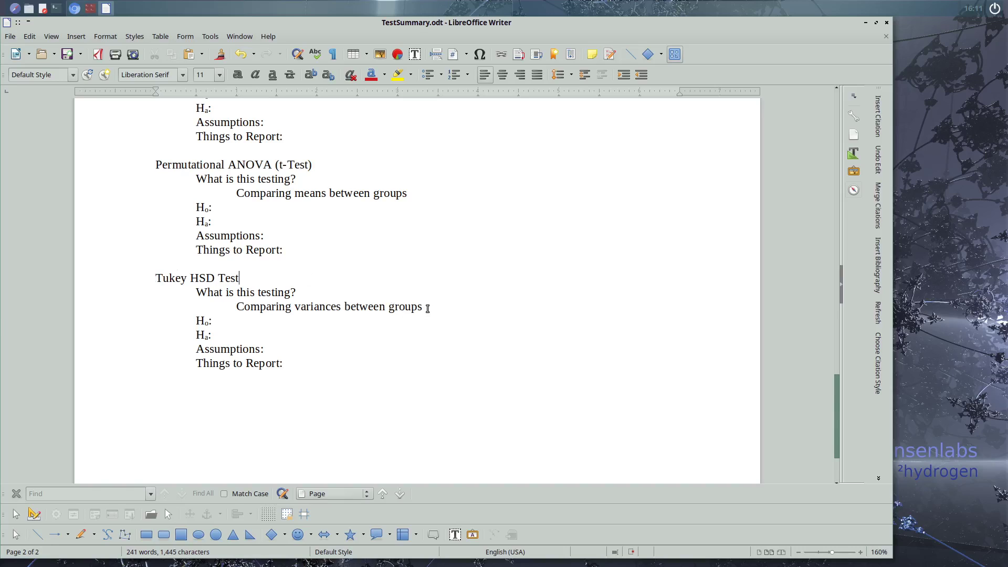
# - Replace the Tukey HSD Test's testing line with "Identifies which means differ among various groups"
pyautogui.moveTo(428, 308); pyautogui.dragTo(237, 308)
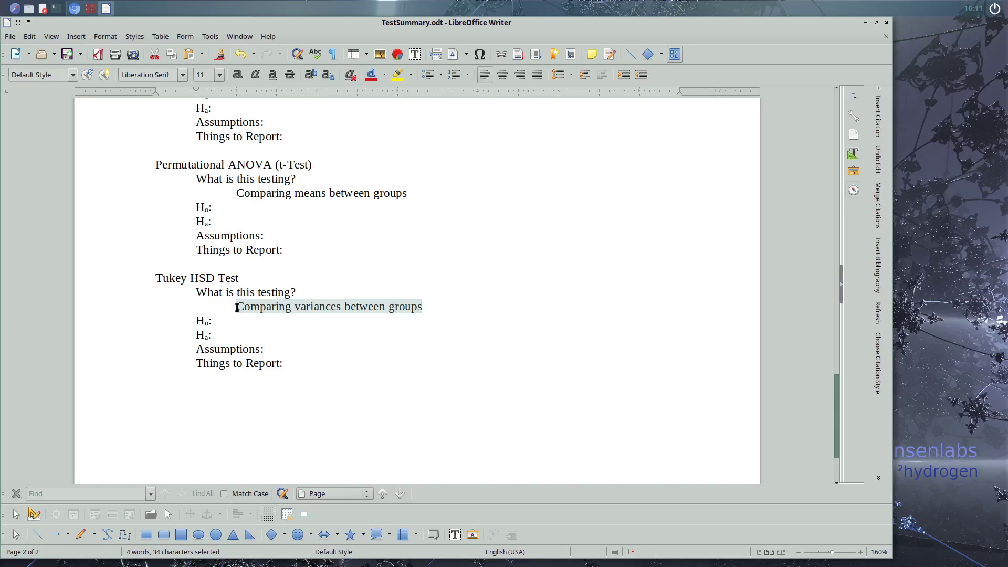
pyautogui.write('Ident')
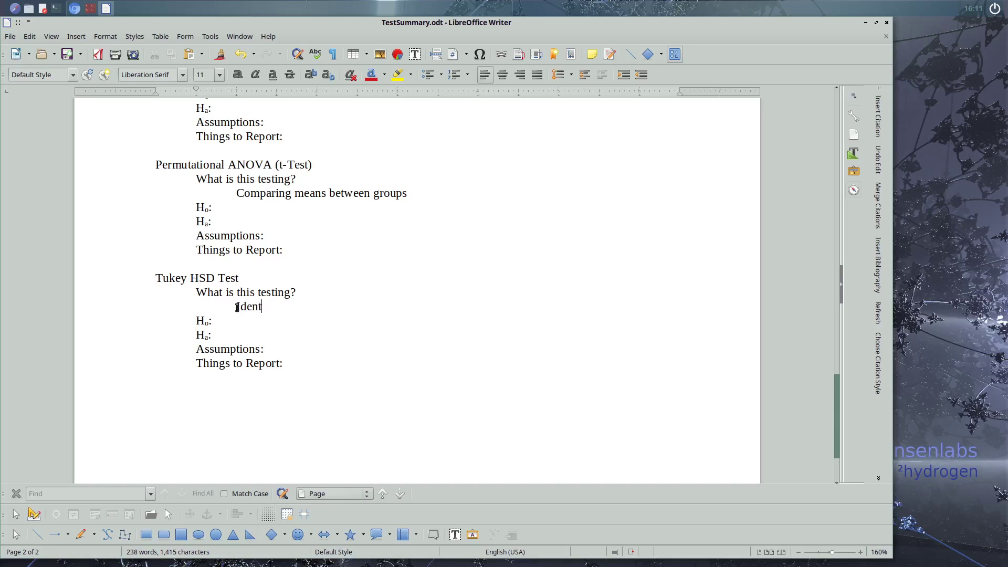
pyautogui.write('ifies which means differ')
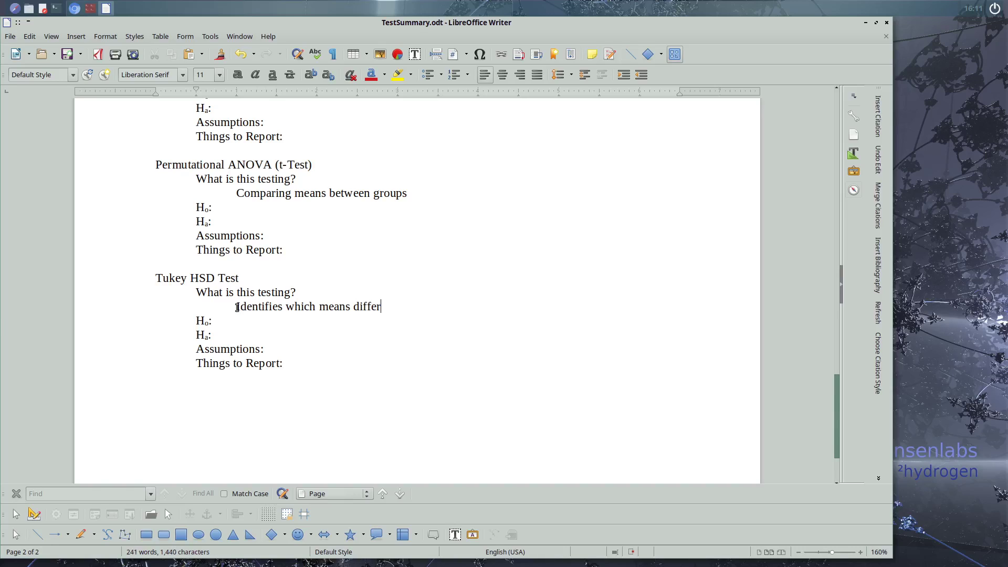
pyautogui.write(' among various groups')
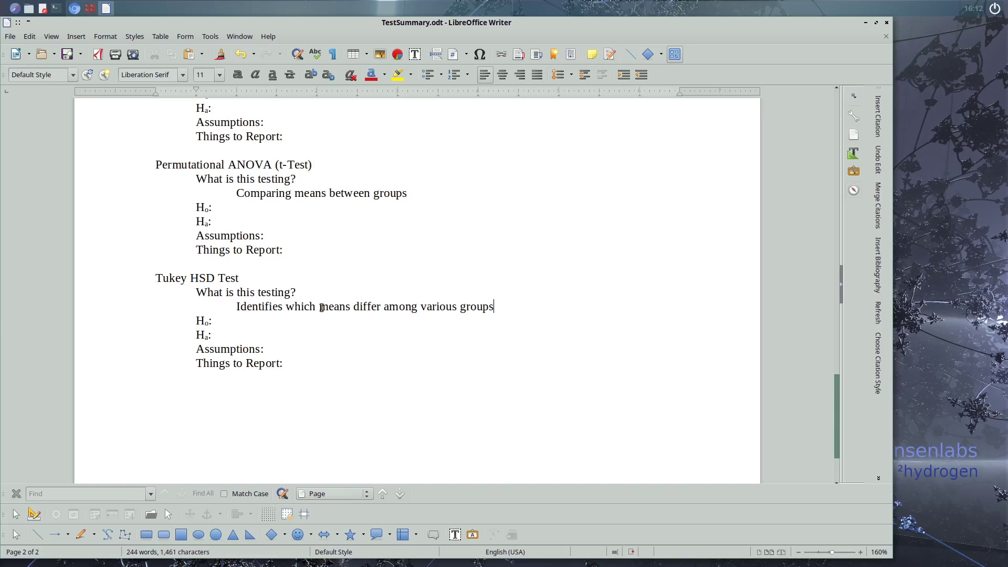
# - Duplicate the Tukey HSD Test block below itself and retitle the copy "Dunnet's Posthoc Test"
pyautogui.moveTo(283, 364); pyautogui.dragTo(140, 281)
pyautogui.hotkey('ctrl', 'c')
pyautogui.click(184, 378)
pyautogui.hotkey('ctrl', 'v')
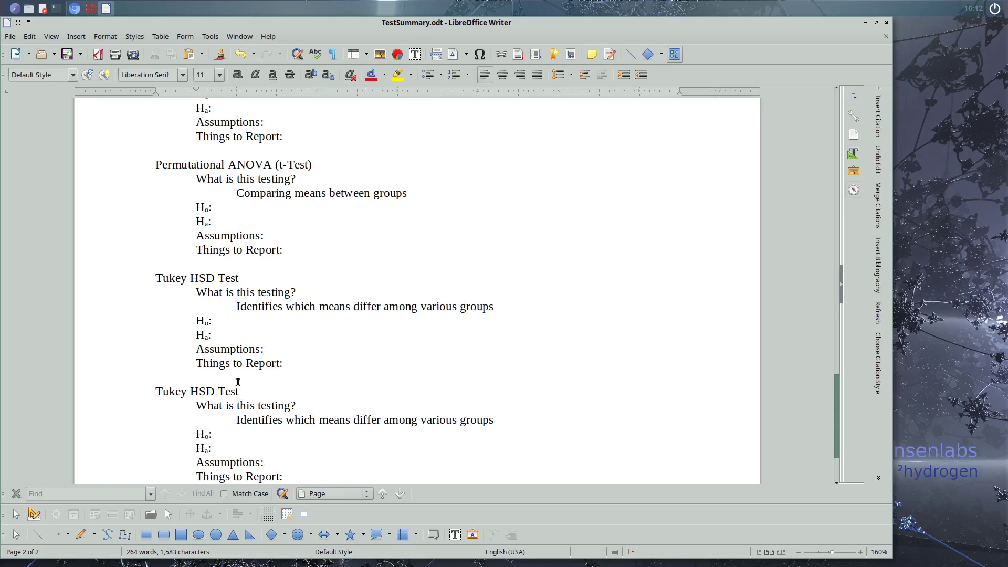
pyautogui.moveTo(239, 391); pyautogui.dragTo(157, 391)
pyautogui.write('D')
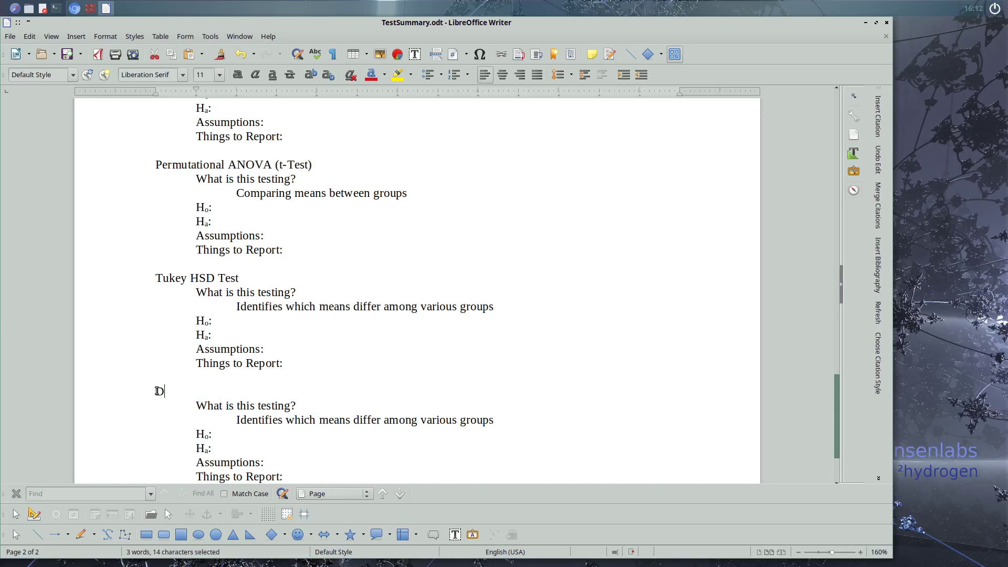
pyautogui.write("unnet's Posthoc Test")
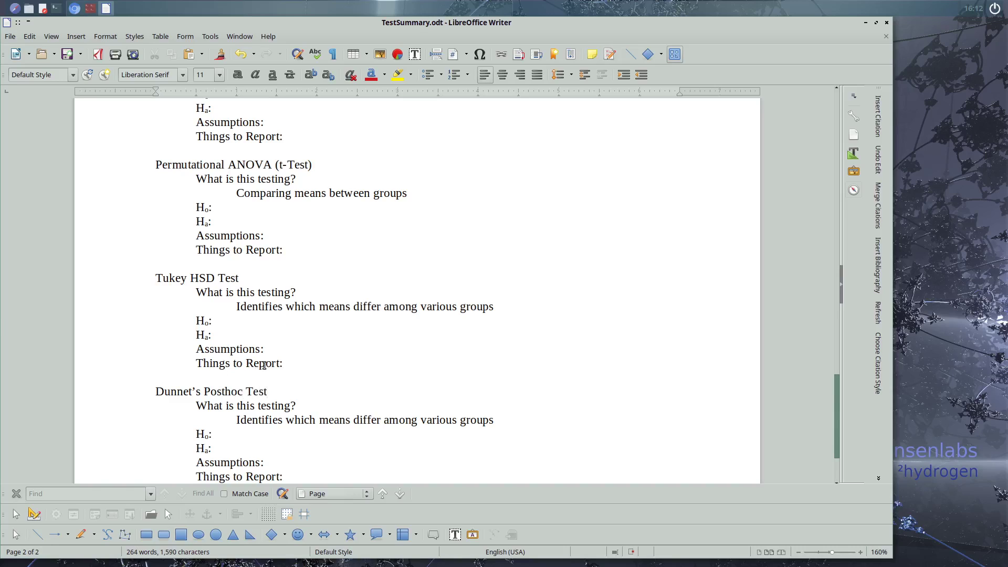
# - Make the Dunnet's Posthoc Test's testing line read "Identifies which group means differ from a control"
pyautogui.moveTo(500, 417); pyautogui.dragTo(319, 418)
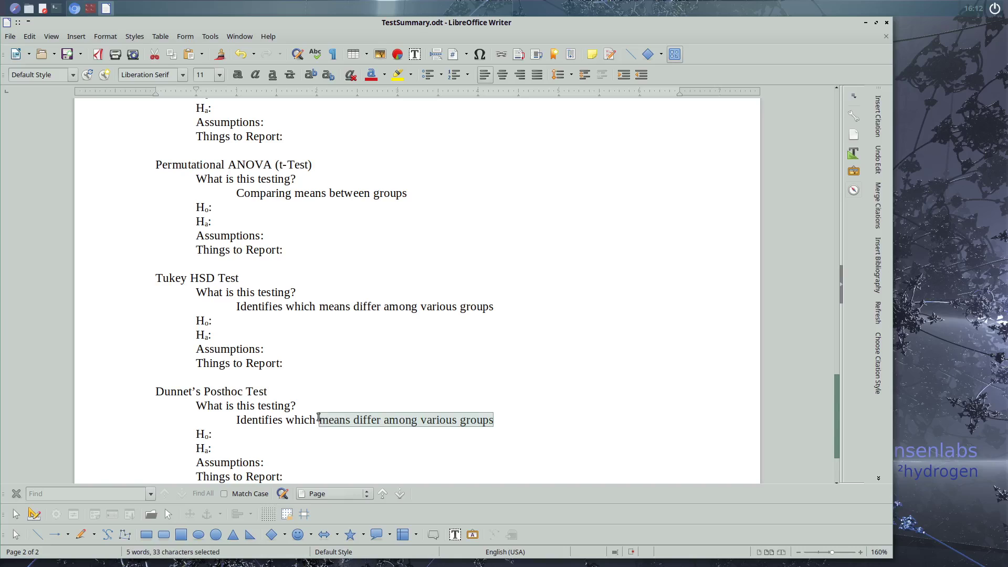
pyautogui.write('group means')
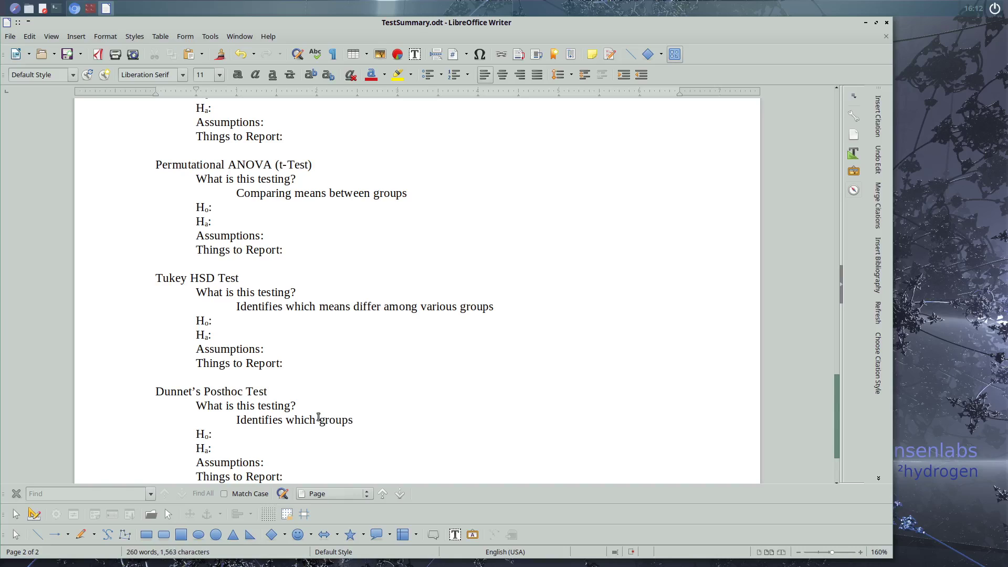
pyautogui.press('BackSpace')
pyautogui.press('BackSpace')
pyautogui.write('means differ from a control')
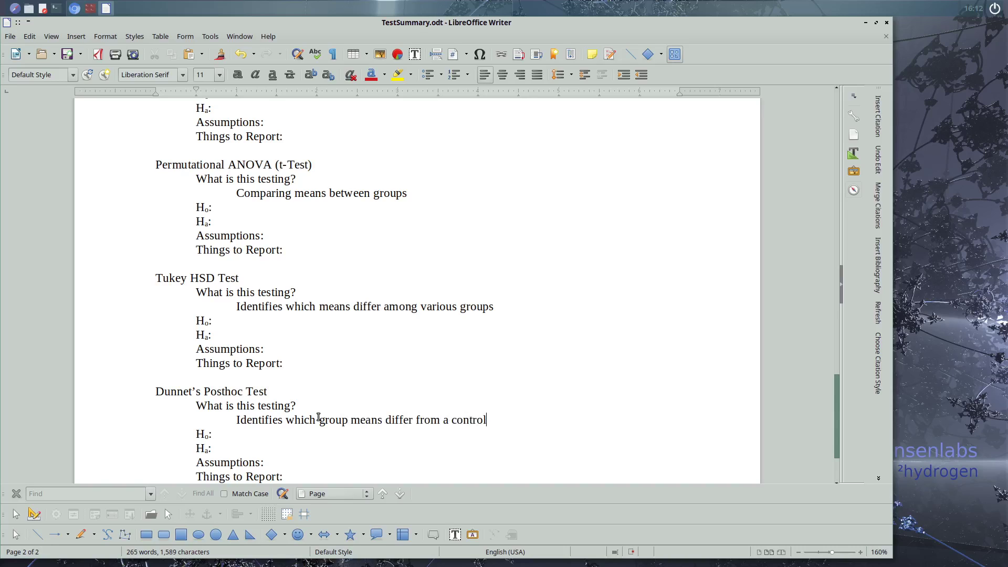
# - Review the test entries from the start of the document, checking each one's purpose, hypotheses, assumptions and reporting lines
pyautogui.scroll(-2, 304, 444)
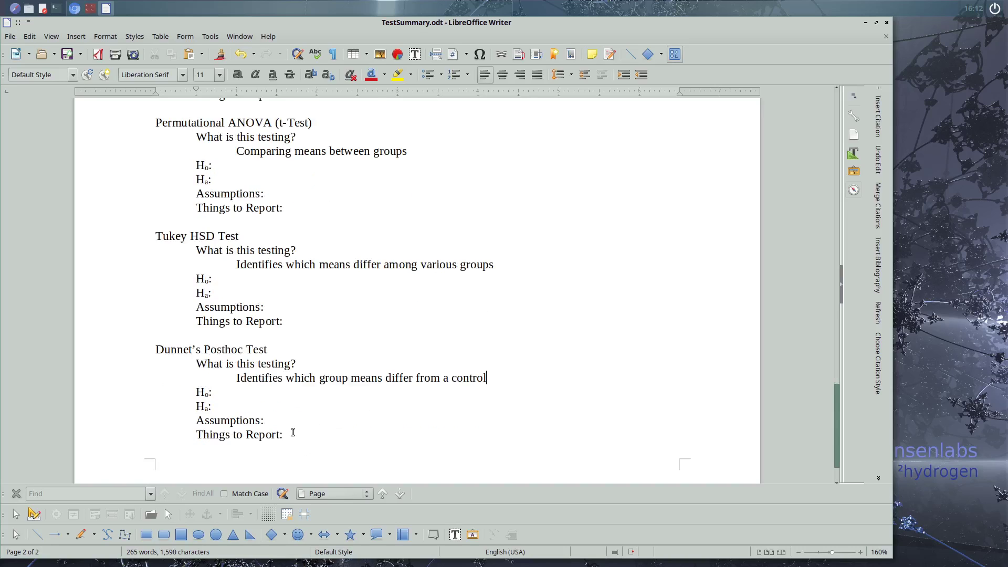
pyautogui.scroll(1, 303, 422)
pyautogui.scroll(15, 303, 422)
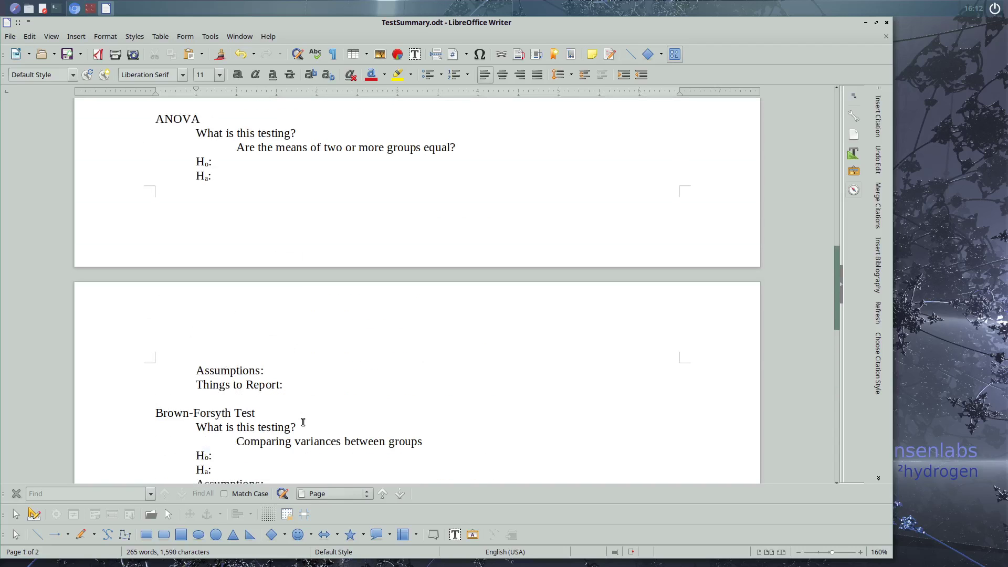
pyautogui.scroll(20, 303, 422)
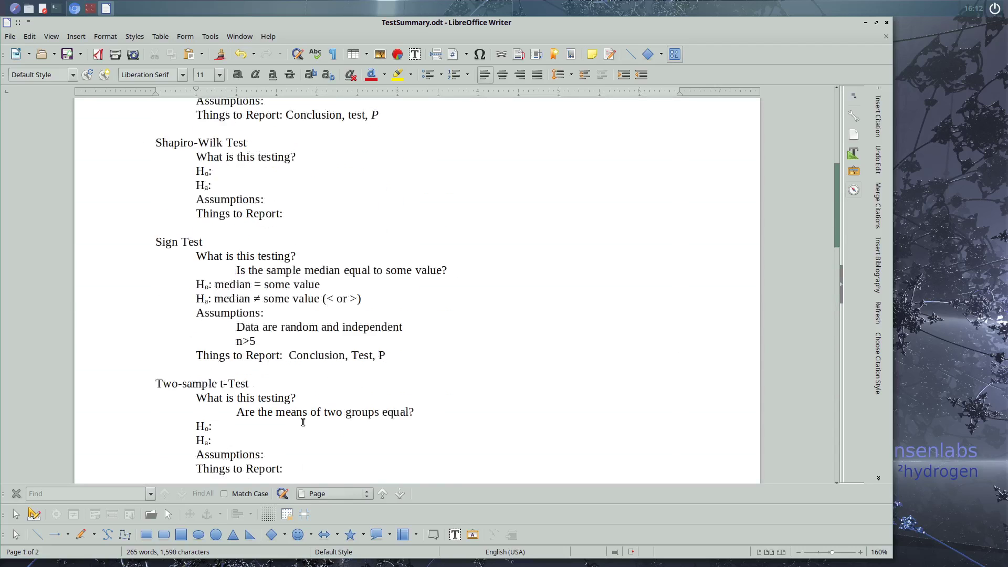
pyautogui.scroll(1, 303, 422)
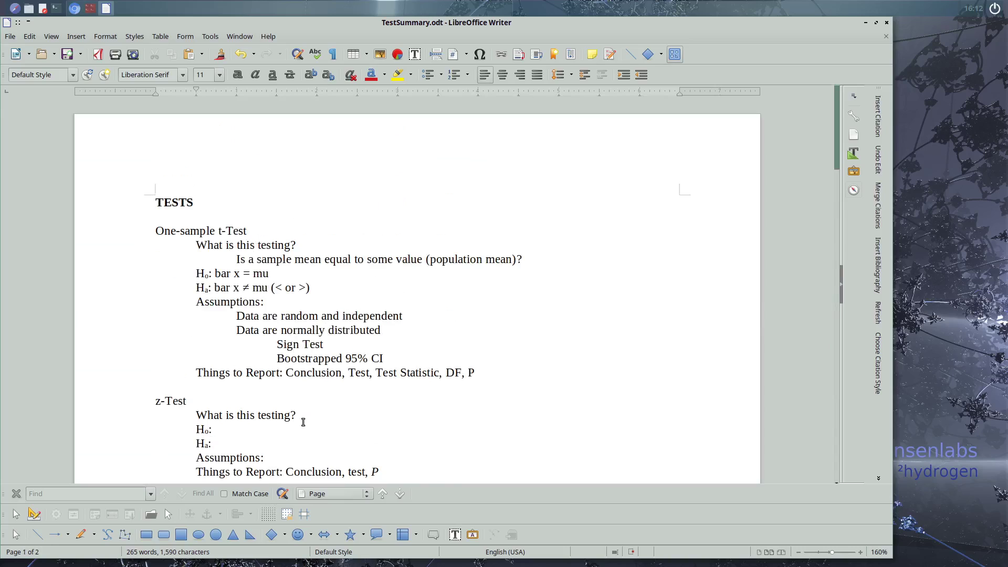
pyautogui.click(534, 260)
pyautogui.moveTo(534, 259); pyautogui.dragTo(223, 265)
pyautogui.scroll(-3, 206, 287)
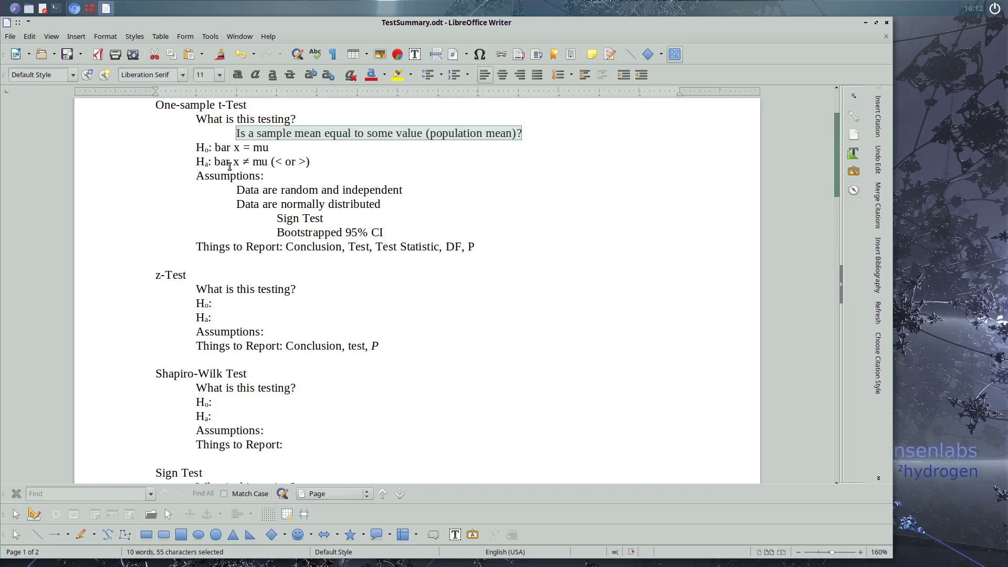
pyautogui.scroll(-2, 240, 195)
pyautogui.scroll(-2, 240, 195)
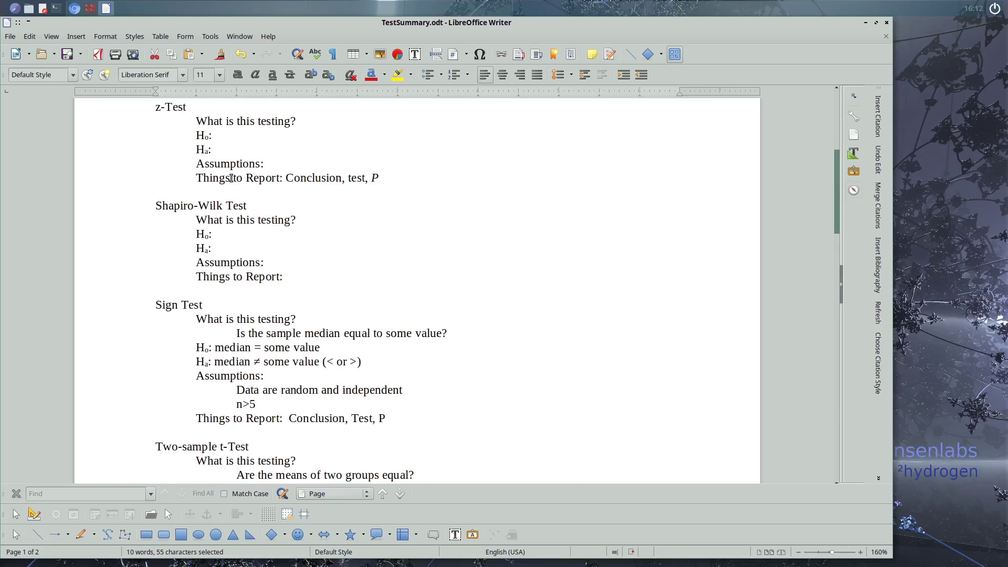
pyautogui.click(269, 165)
pyautogui.scroll(-4, 297, 199)
pyautogui.click(286, 350)
pyautogui.scroll(-3, 307, 373)
pyautogui.scroll(-2, 308, 373)
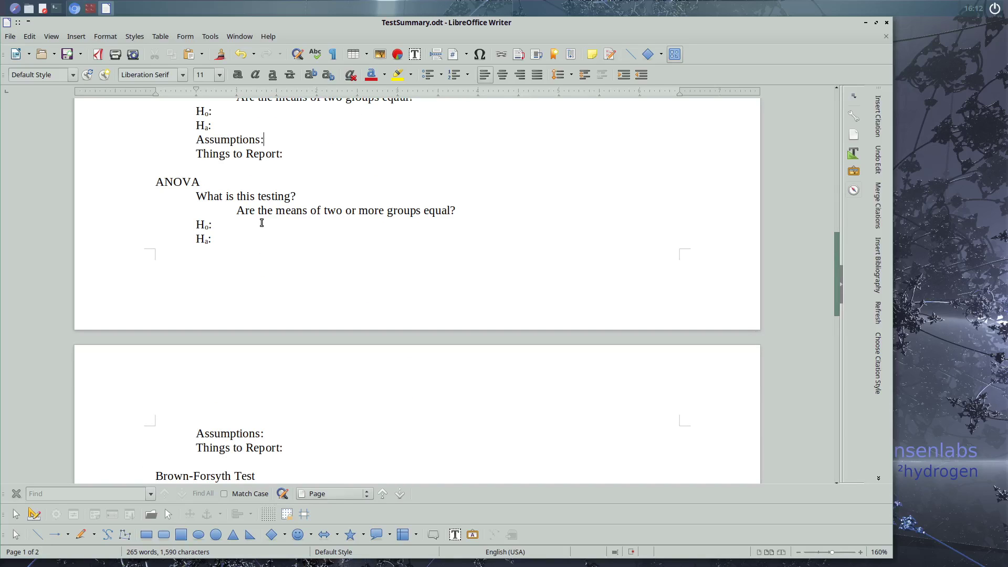
pyautogui.scroll(1, 262, 231)
pyautogui.scroll(1, 265, 244)
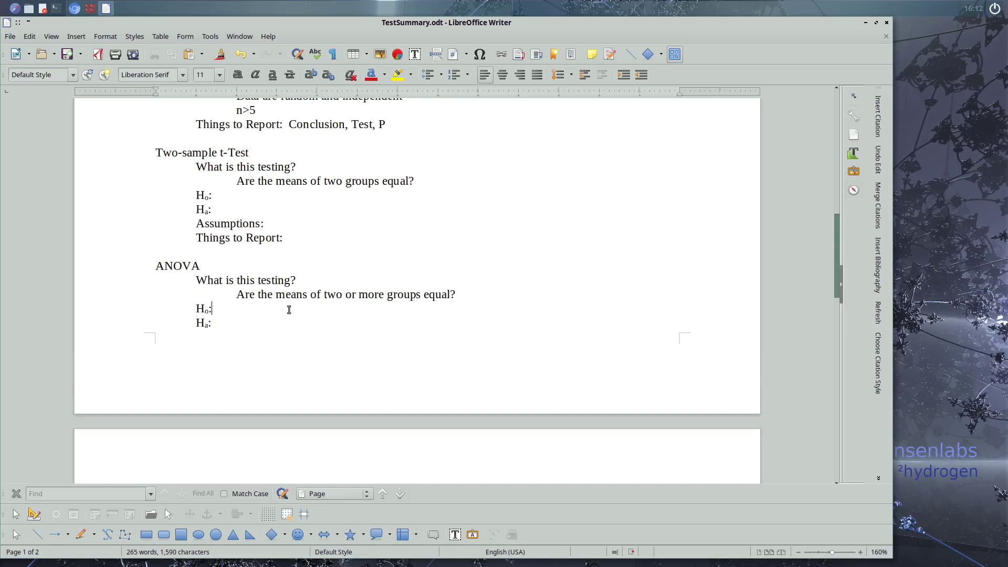
pyautogui.scroll(-4, 289, 310)
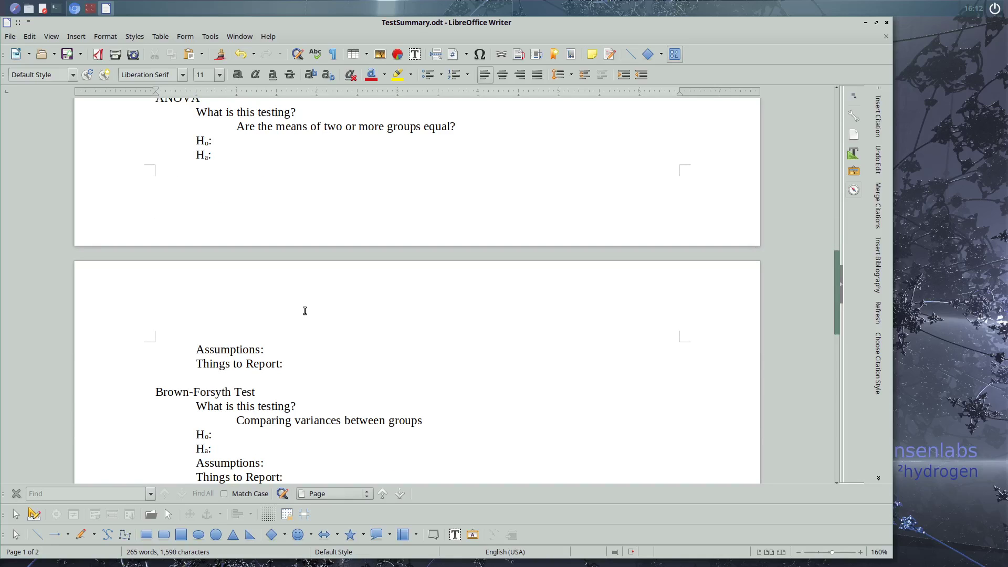
# - Fill in the ANOVA hypotheses: Ho "All means are equal" and Ha "At least one mean differs"
pyautogui.write('All')
pyautogui.write(' means are equal Ha:  ')
pyautogui.write('At')
pyautogui.write(' leas')
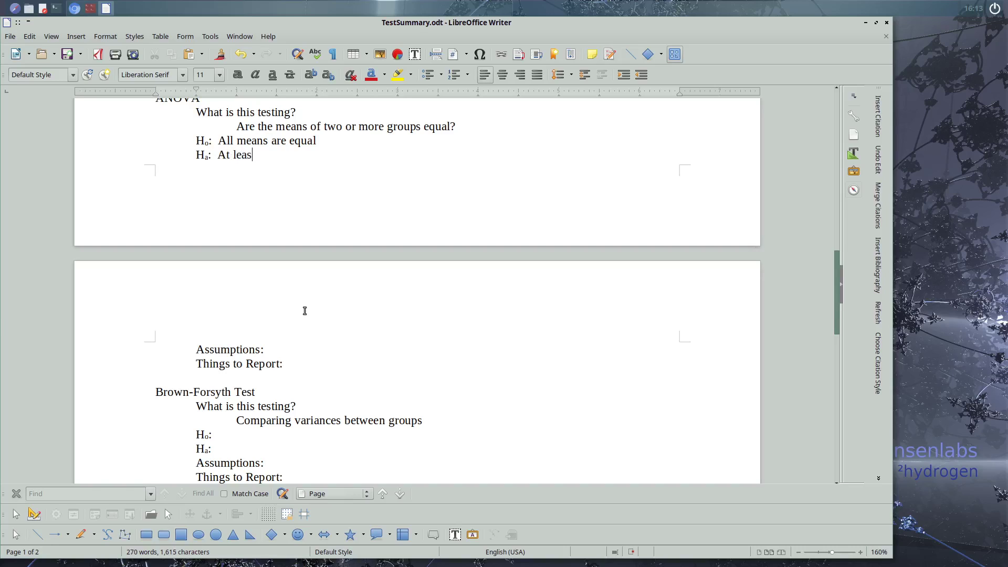
pyautogui.write('t one mean differs')
# - Complete the ANOVA's Things to Report line with "Conclusion, Test, Test Statistic, DF (both), P"
pyautogui.click(289, 362)
pyautogui.write('Conclus')
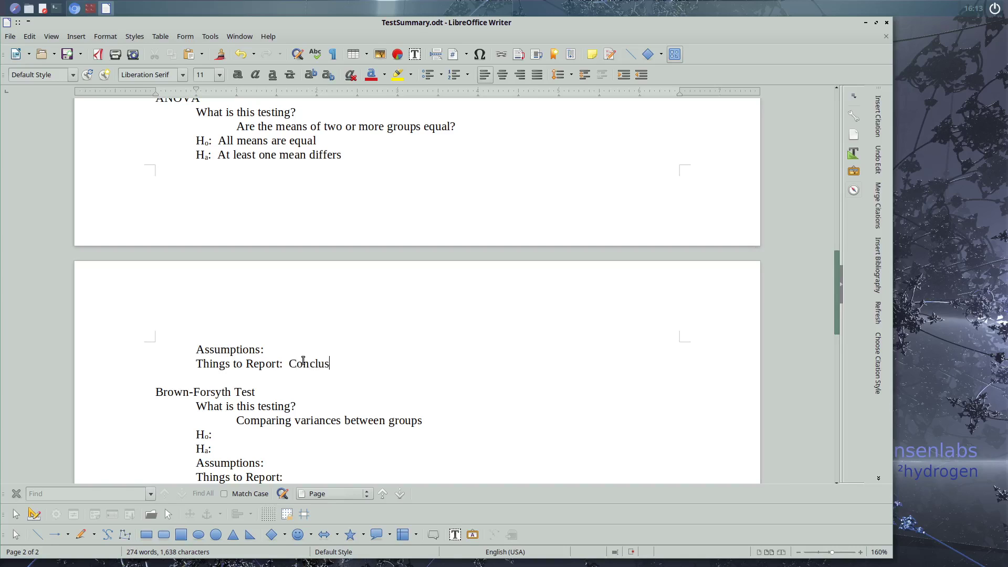
pyautogui.write('ion, Test, Test Statistic')
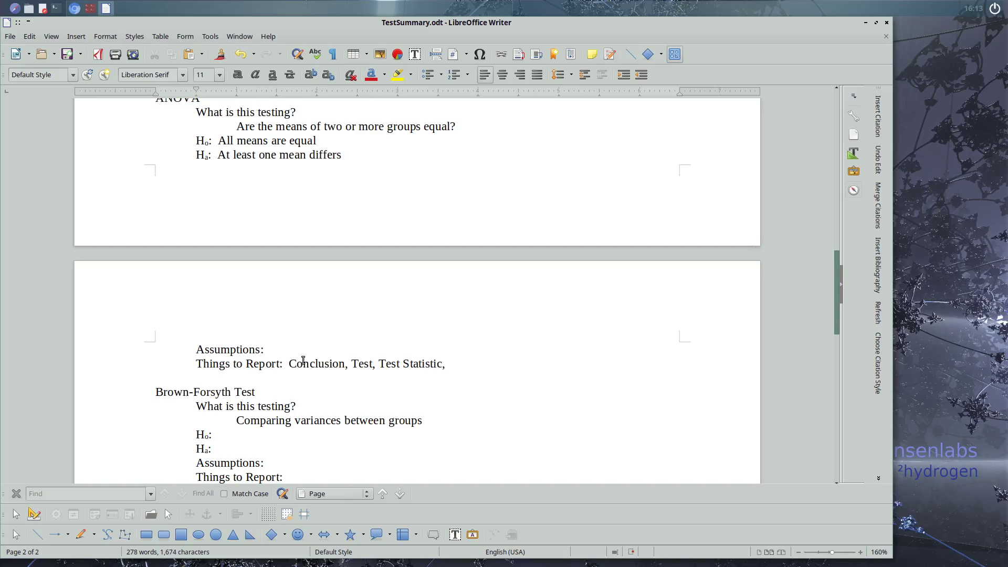
pyautogui.write(', DF (both), P')
# - List the ANOVA assumptions on indented lines: "Data are random and independent", "Normal distribution within each group" and "Homoscedasticity"
pyautogui.click(300, 352)
pyautogui.press('Return')
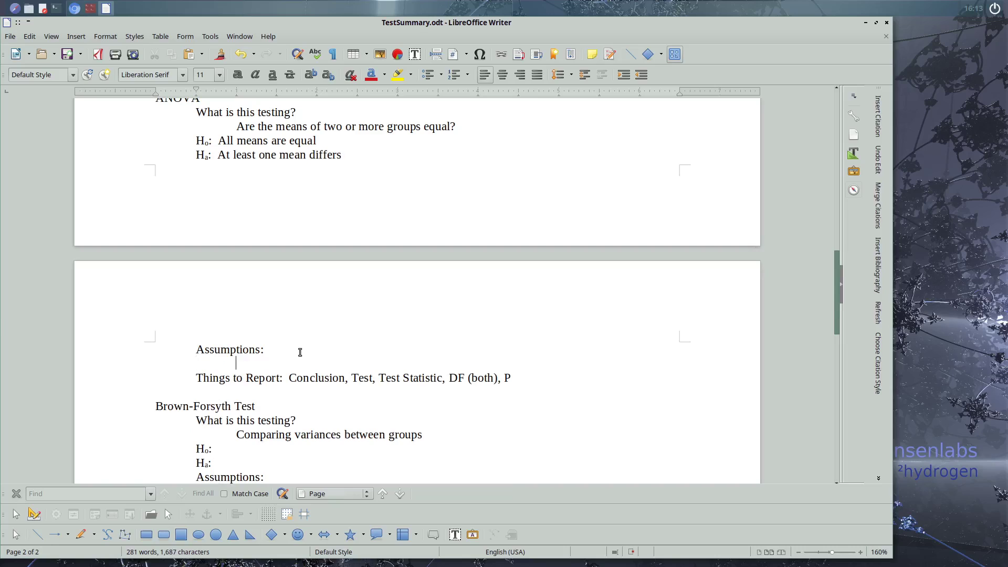
pyautogui.write('Data are random and independent')
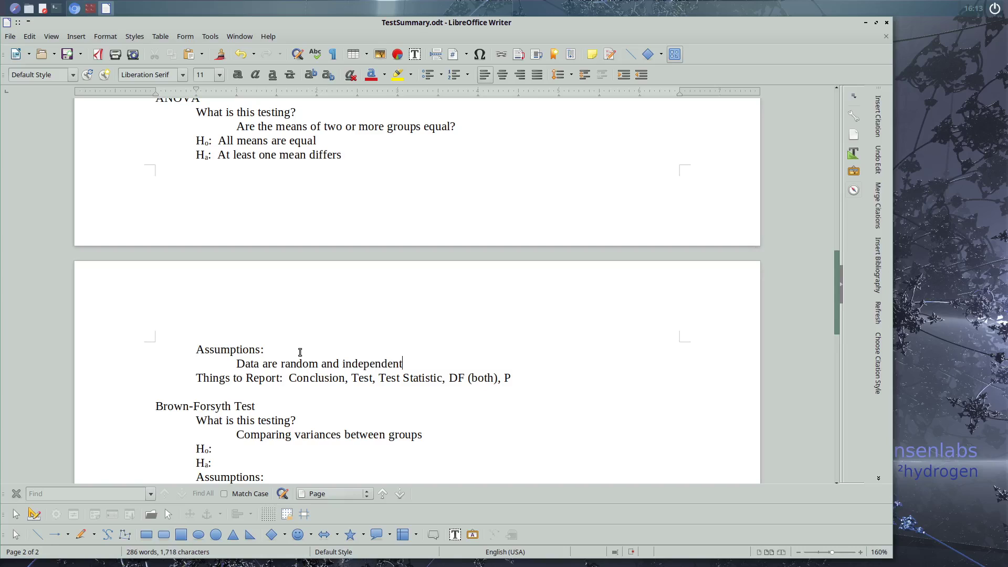
pyautogui.press('Return')
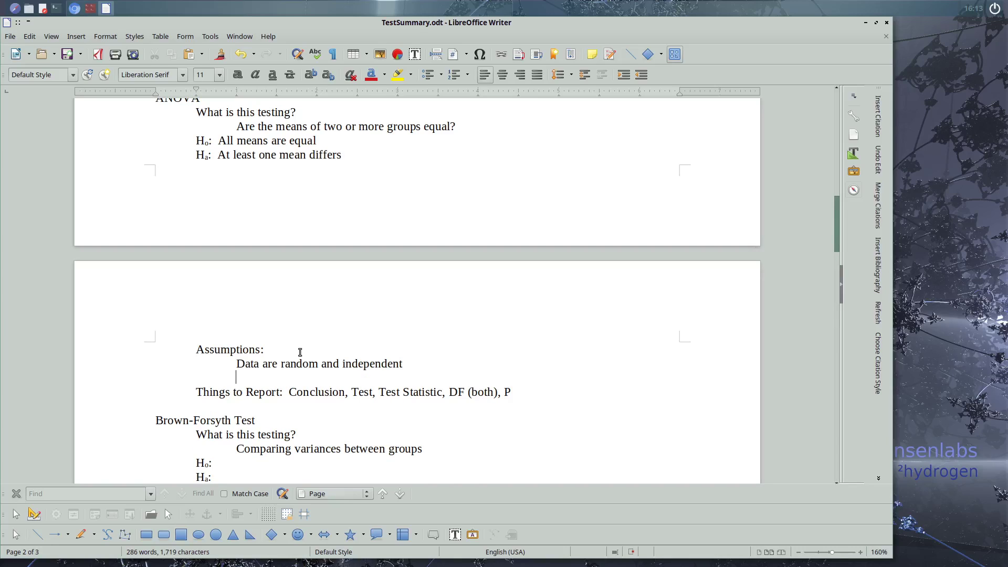
pyautogui.write('Normal distribution within')
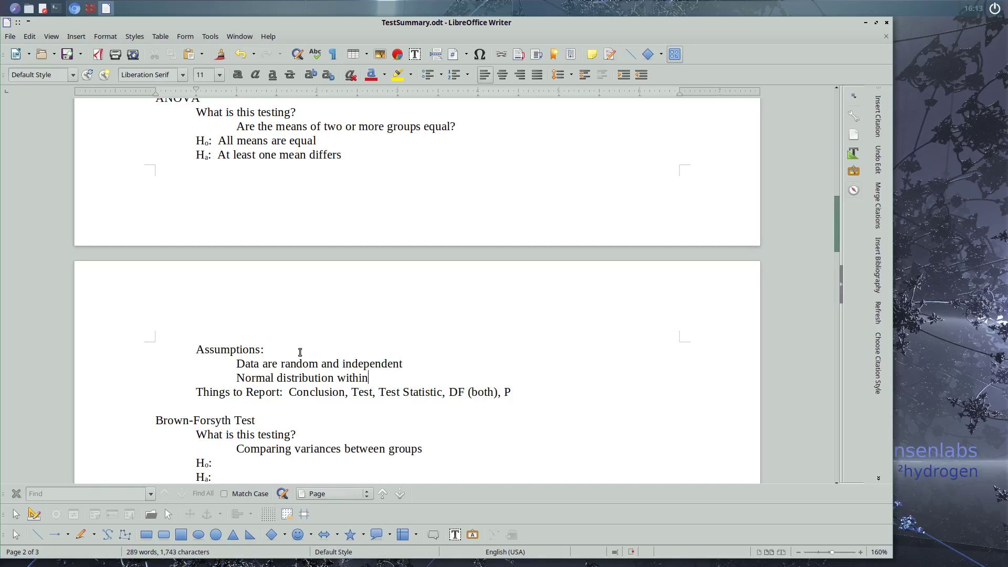
pyautogui.write(' each group')
pyautogui.press('Return')
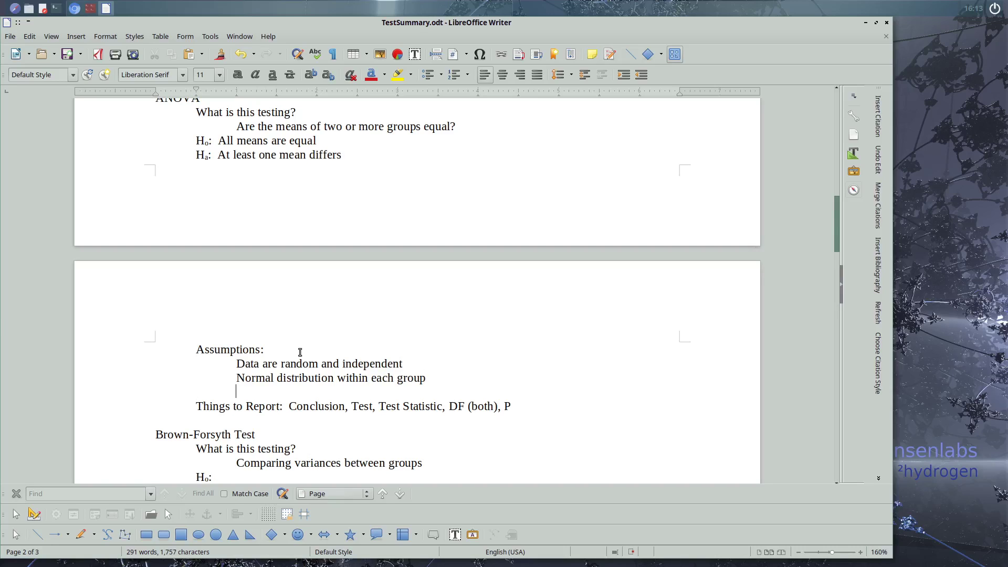
pyautogui.write('Homoscedasticity')
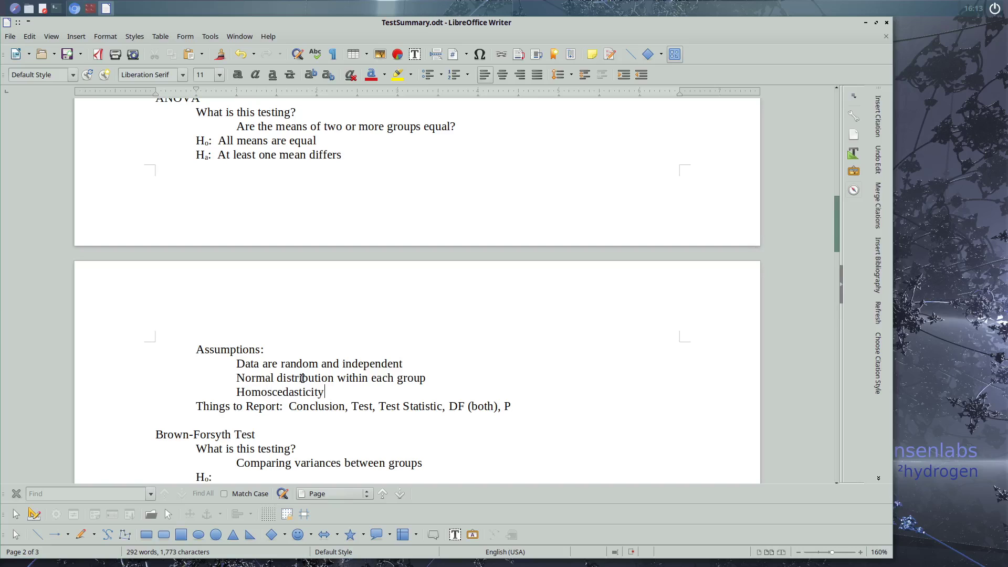
# - Add the sub-item "Regular ANOVA and TukeyHSD (slight to moderate violations of normality)" beneath the ANOVA's normal distribution assumption
pyautogui.scroll(15, 302, 378)
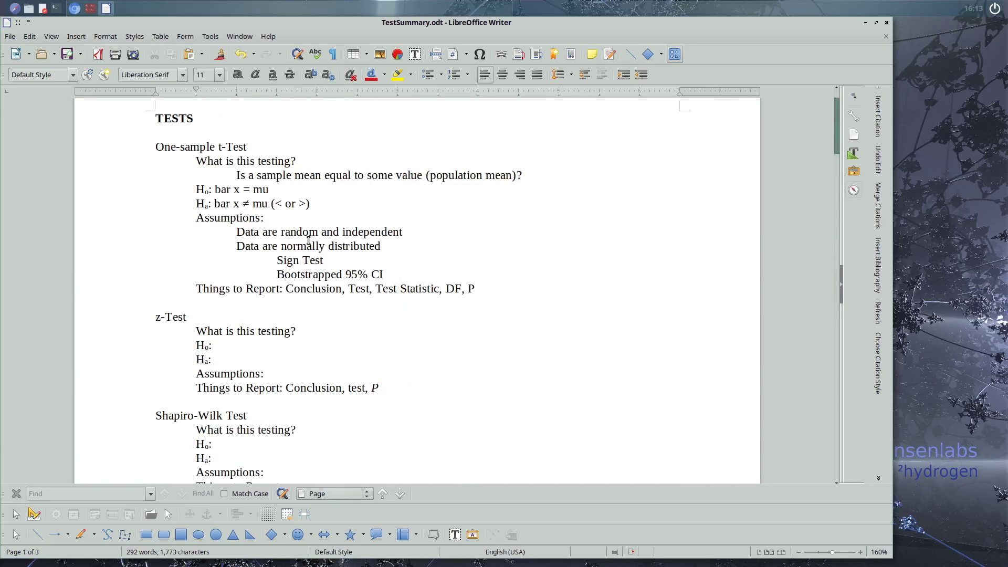
pyautogui.scroll(-15, 303, 260)
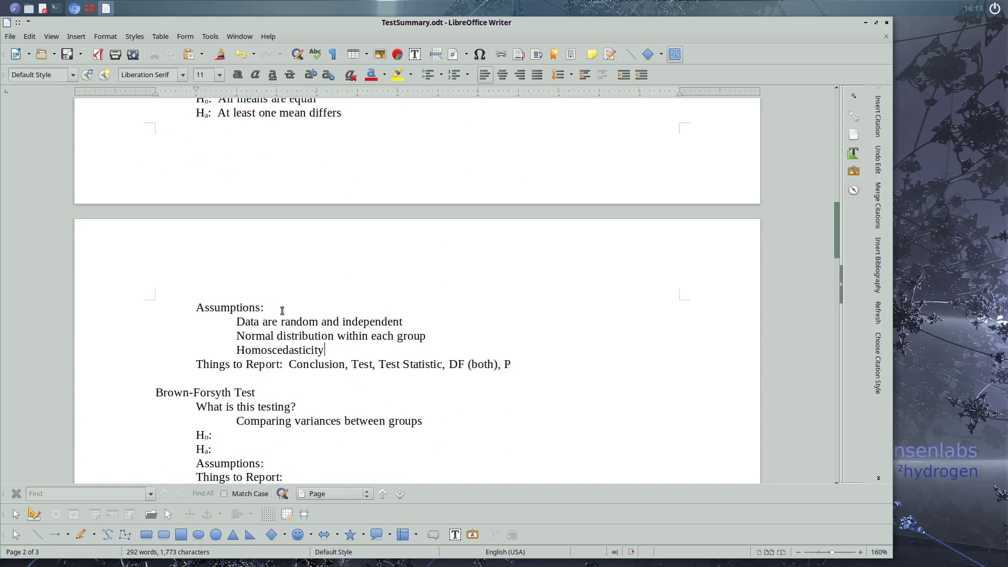
pyautogui.click(437, 334)
pyautogui.press('Return')
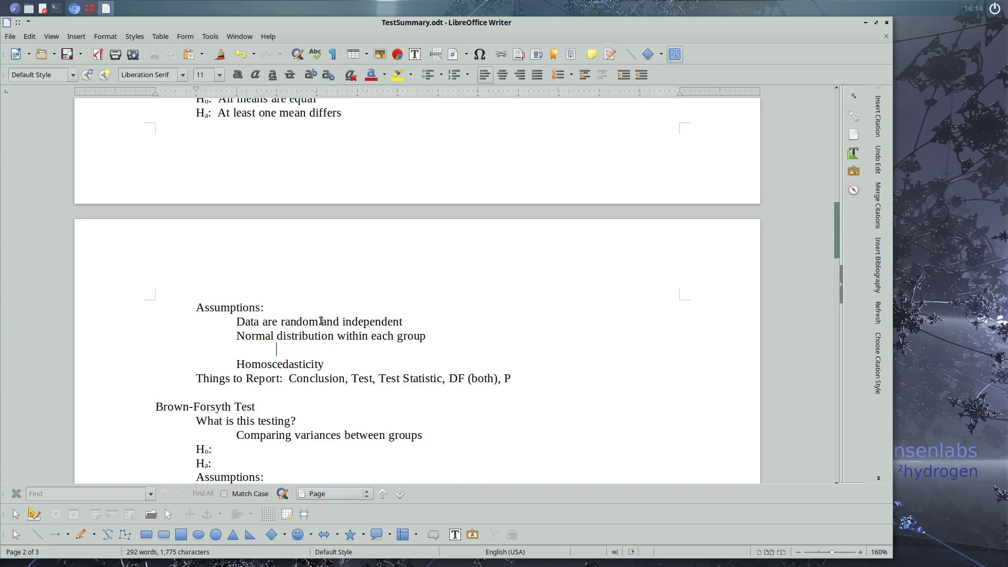
pyautogui.press('Tab')
pyautogui.write('Regular ANOVA and TukeyHSD (if not')
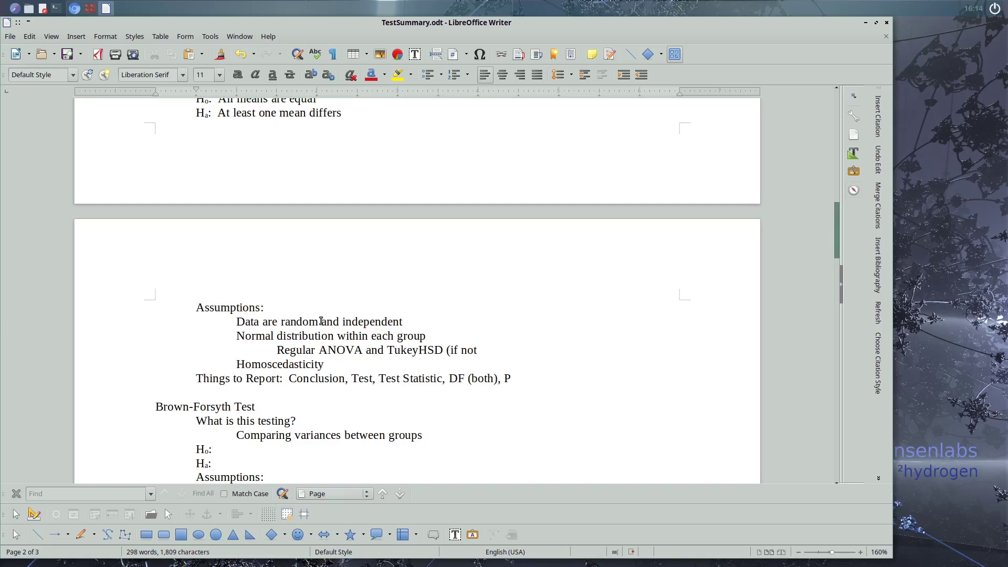
pyautogui.press('BackSpace')
pyautogui.press('BackSpace')
pyautogui.press('BackSpace')
pyautogui.press('BackSpace')
pyautogui.press('BackSpace')
pyautogui.press('BackSpace')
pyautogui.write('moderate violations of')
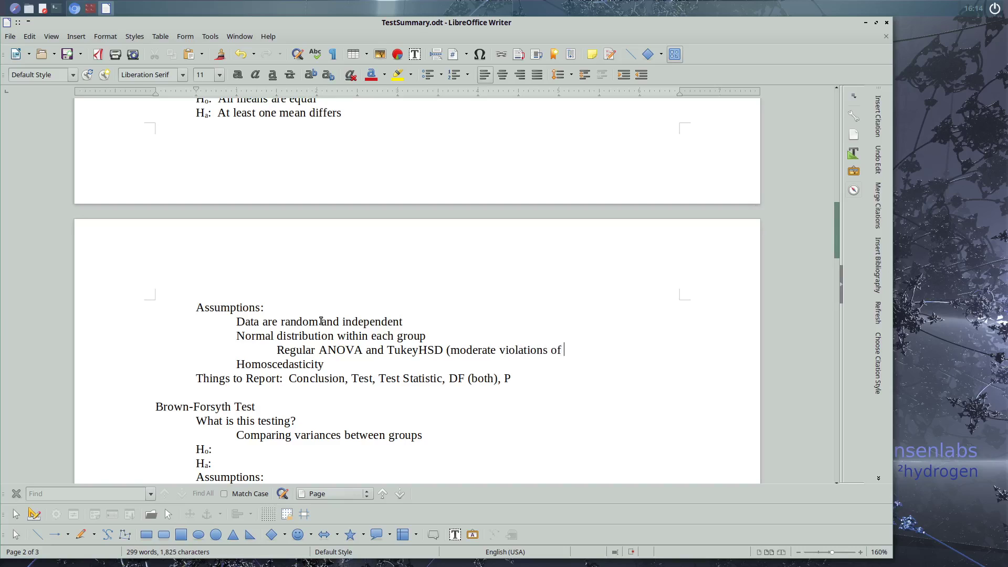
pyautogui.write(' normality)')
pyautogui.write('slight to')
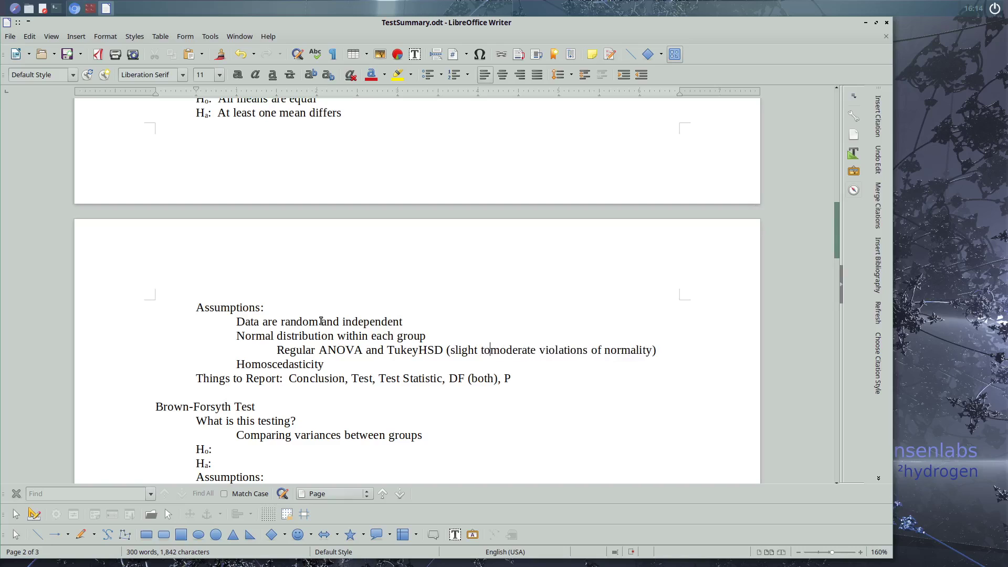
# - Add the sub-items "Kruskal-Wallis (compares medians)" and "Permutaional ANOVA" beneath the ANOVA's normal distribution assumption
pyautogui.press('pagedown')
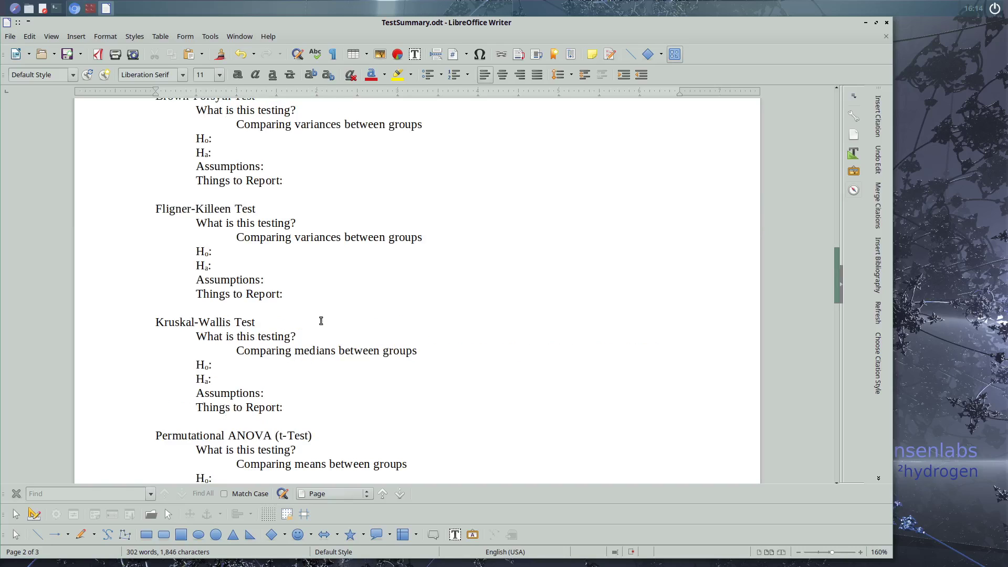
pyautogui.press('pagedown')
pyautogui.press('pageup')
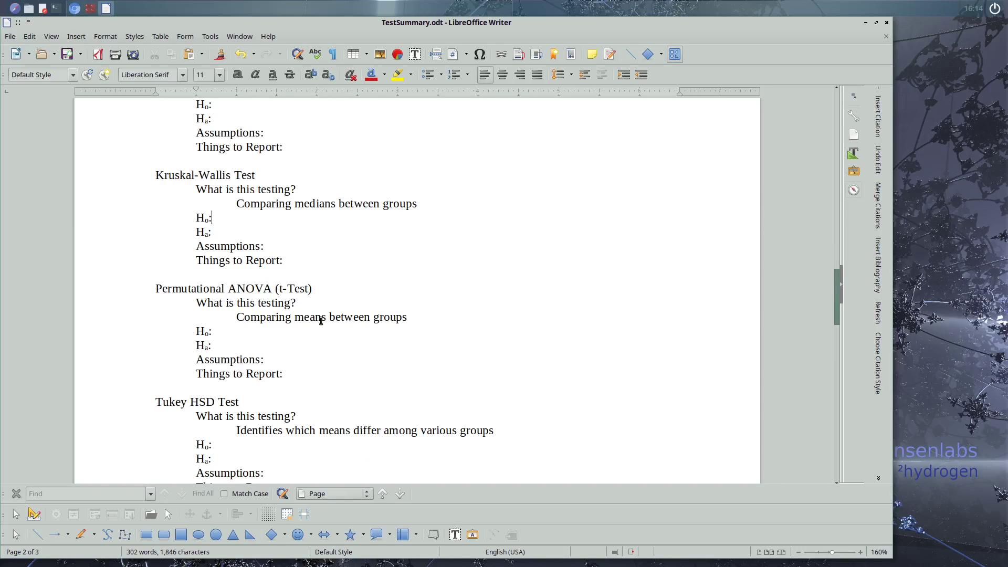
pyautogui.scroll(5, 321, 321)
pyautogui.click(676, 145)
pyautogui.press('Return')
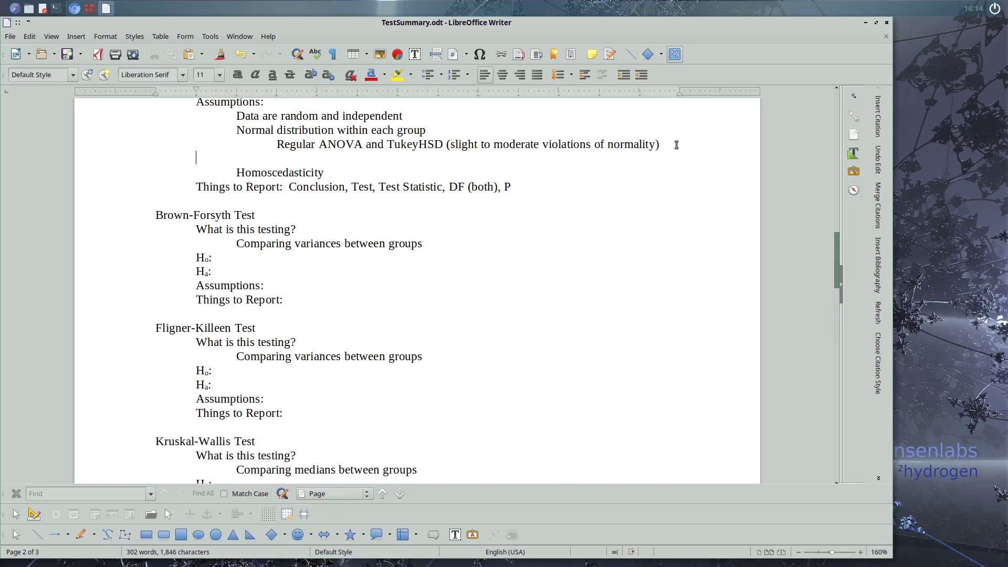
pyautogui.write('Kruskal-Wallis (compares medians)')
pyautogui.press('Return')
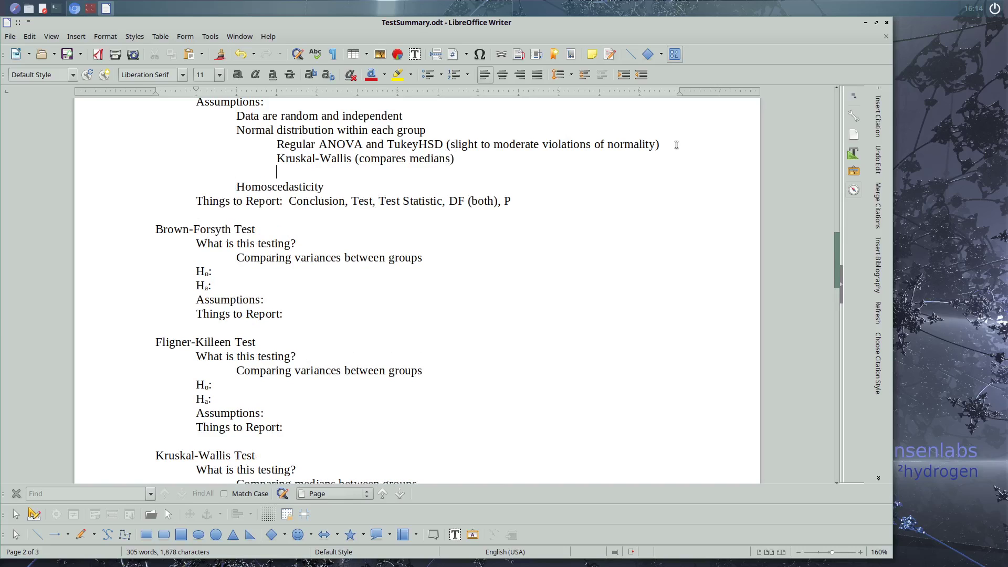
pyautogui.write('Permutaiona ')
pyautogui.write(' ANOVA')
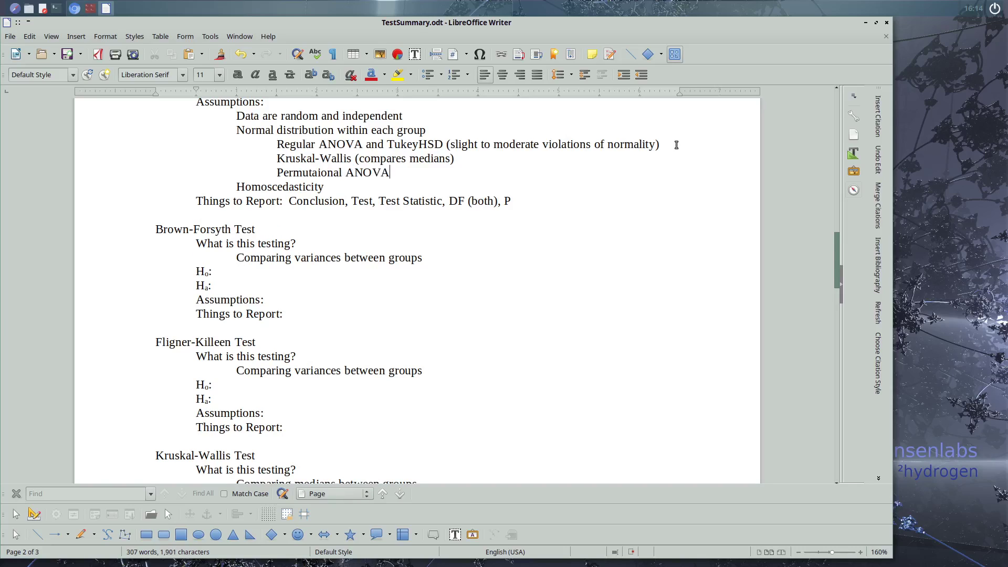
# - Add the sub-item "Welch's ANOVA and Pairwise Welch's t-Test" beneath the ANOVA's Homoscedasticity assumption
pyautogui.press('Return')
pyautogui.press('Tab')
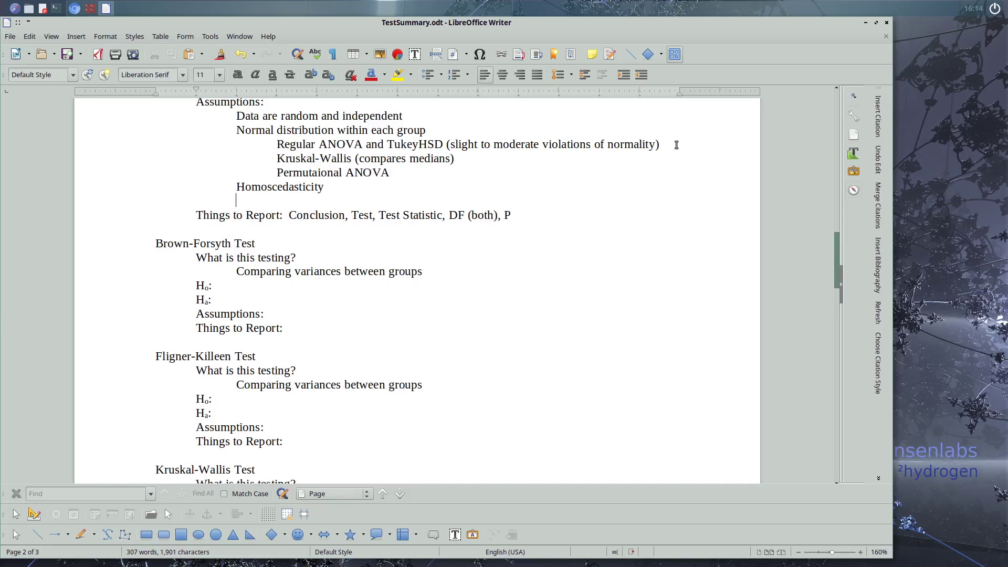
pyautogui.press('Tab')
pyautogui.write("Welch's A")
pyautogui.write('NOVA')
pyautogui.write(' and')
pyautogui.write(' Pair')
pyautogui.write("wise Welch's t")
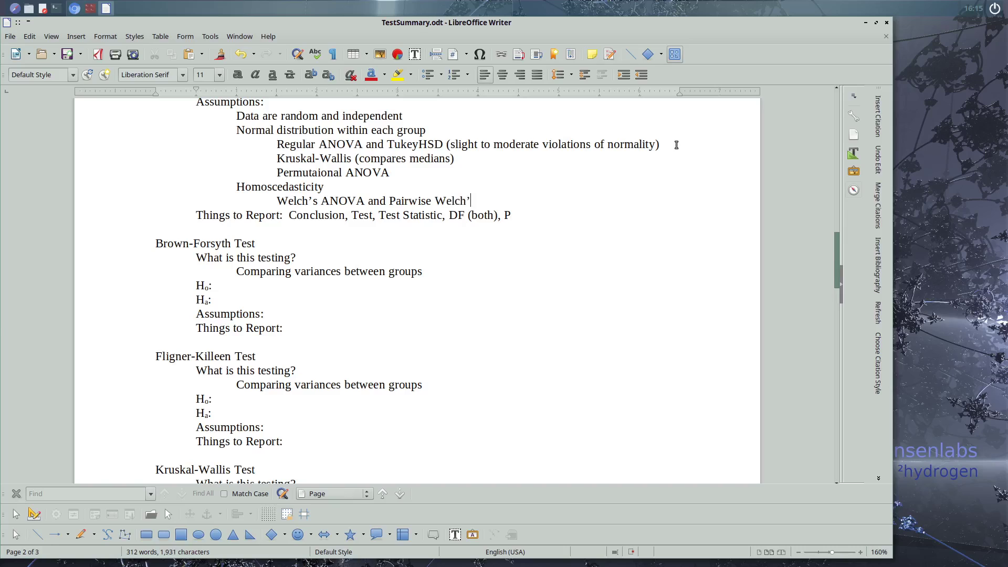
pyautogui.write('-Test')
# - Duplicate the Dunnet's Posthoc Test block below itself and retitle the copy "Welch's ANOVA"
pyautogui.scroll(3, 299, 250)
pyautogui.scroll(1, 296, 248)
pyautogui.scroll(-15, 315, 283)
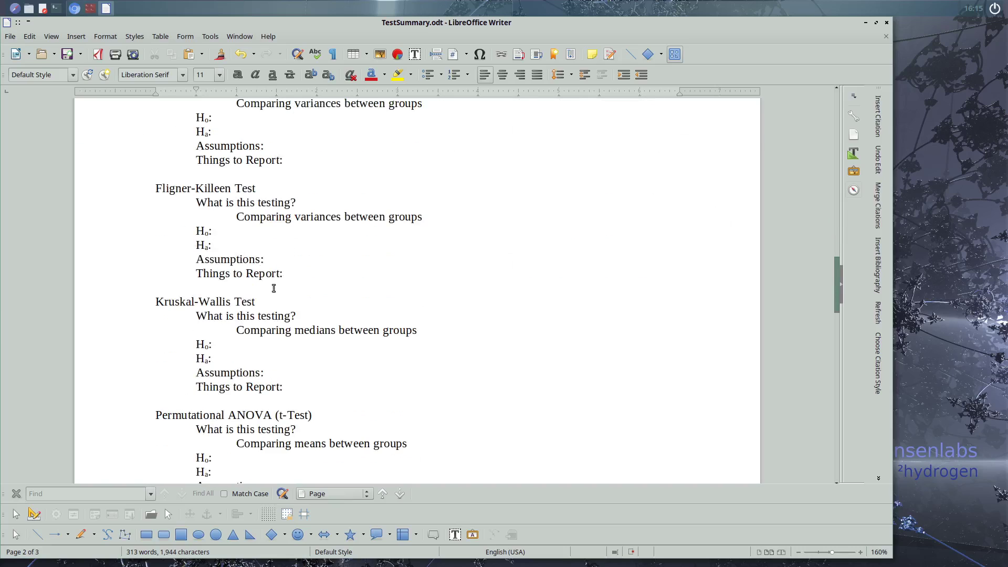
pyautogui.scroll(-15, 276, 304)
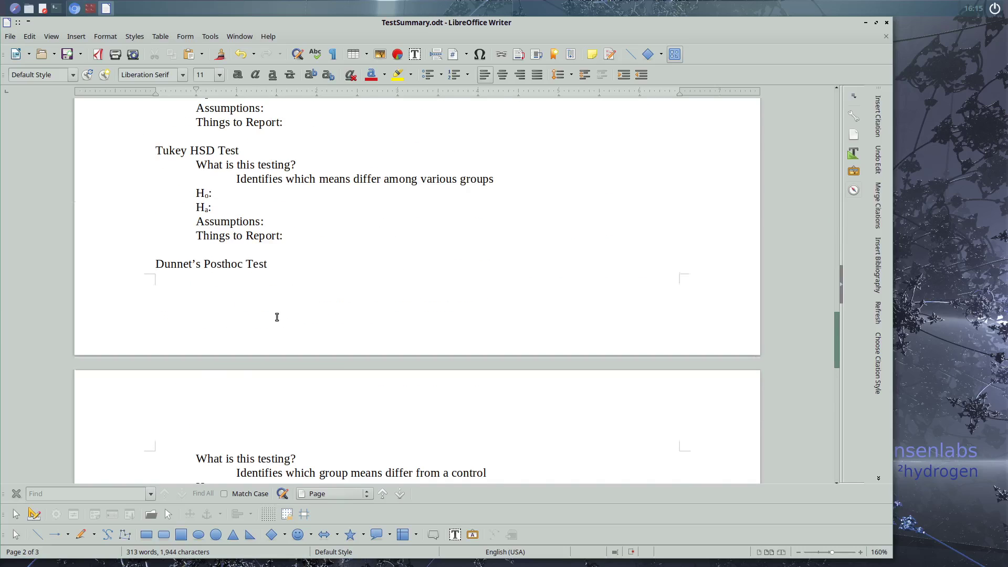
pyautogui.scroll(6, 297, 403)
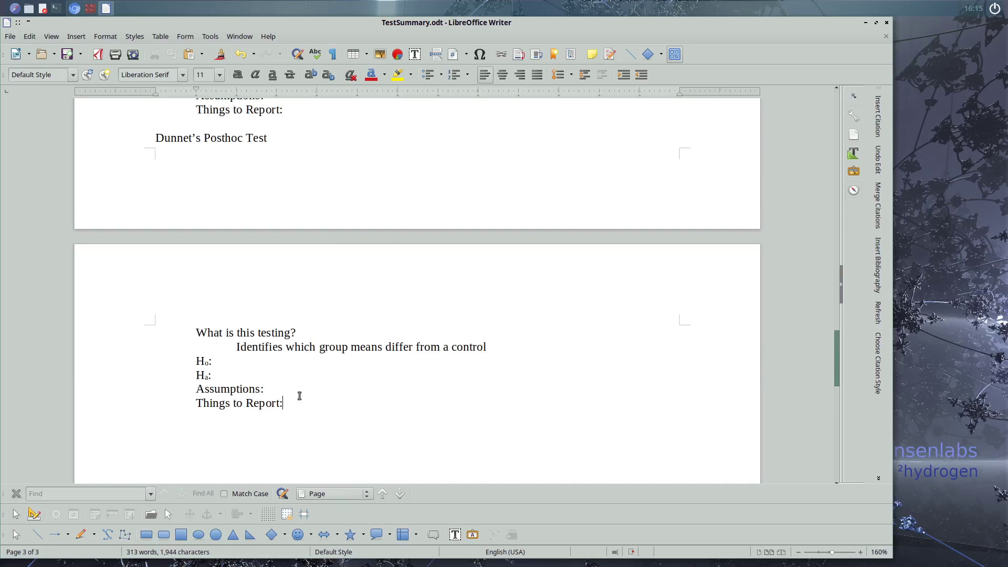
pyautogui.moveTo(156, 138); pyautogui.dragTo(326, 412)
pyautogui.click(308, 430)
pyautogui.press('BackSpace')
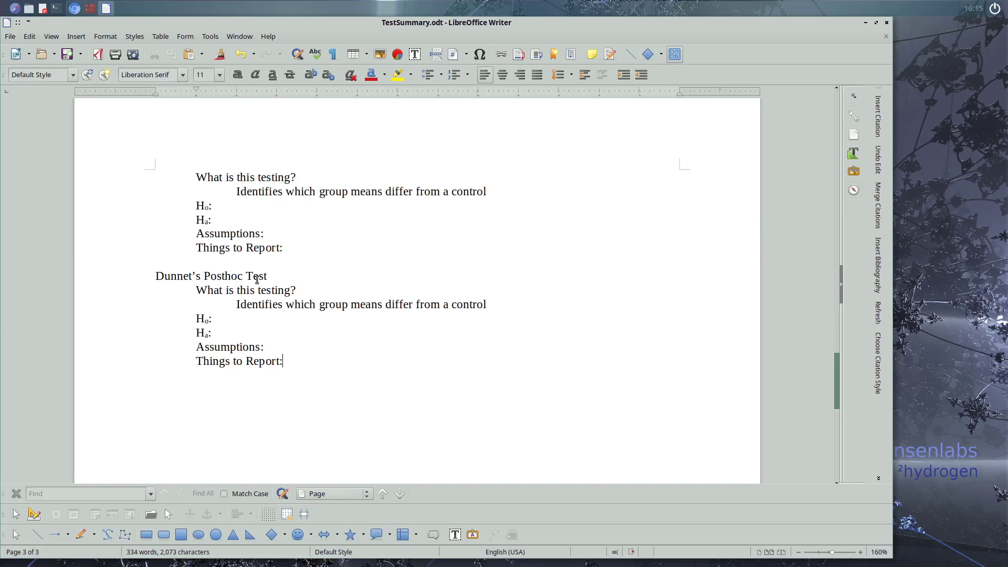
pyautogui.moveTo(269, 276); pyautogui.dragTo(132, 273)
pyautogui.write('Welch’s ANOVA')
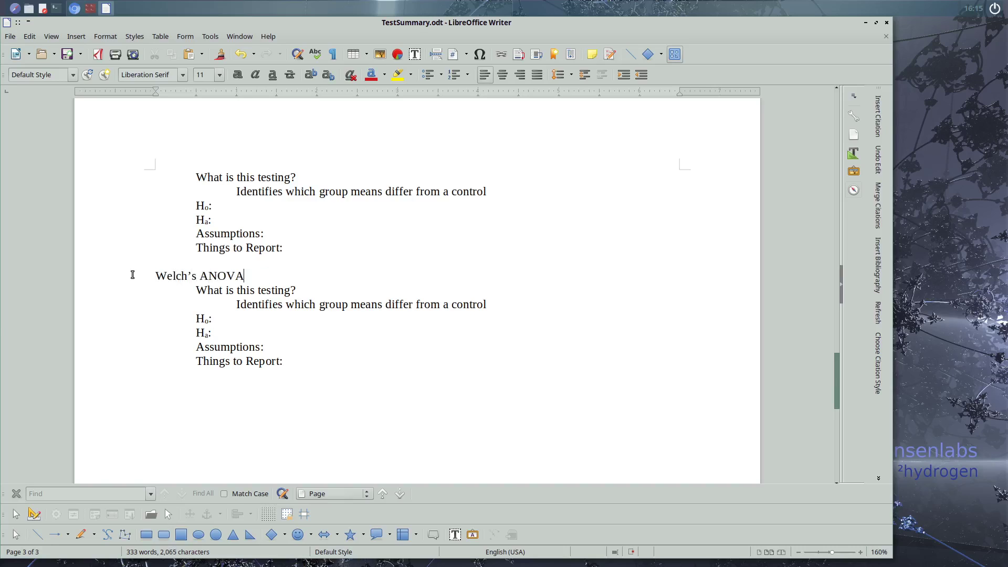
# - Duplicate the Welch's ANOVA block below itself and retitle the copy "Welch's (two-sample) t-Test"
pyautogui.moveTo(275, 408); pyautogui.dragTo(146, 276)
pyautogui.hotkey('ctrl', 'c')
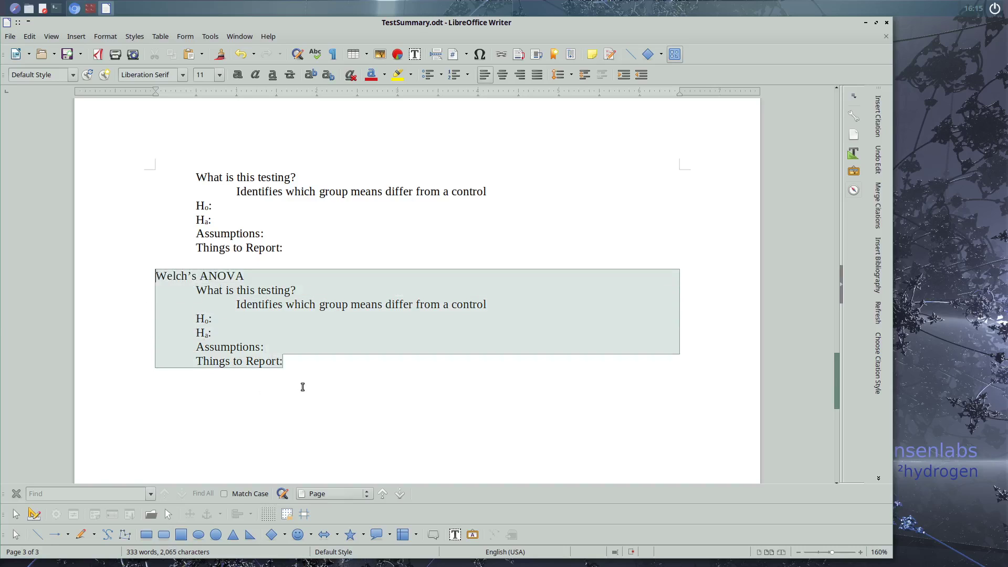
pyautogui.click(296, 360)
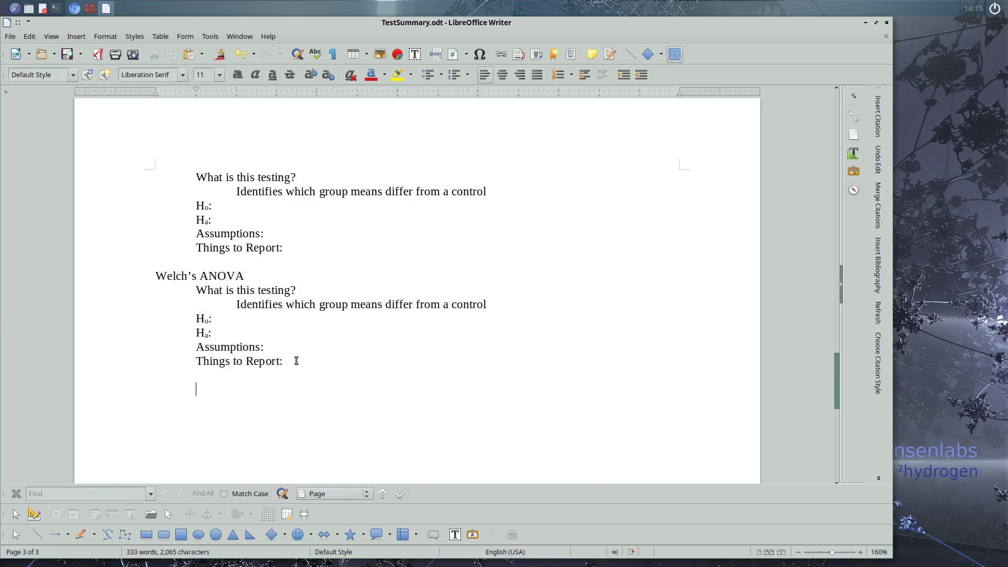
pyautogui.hotkey('ctrl', 'v')
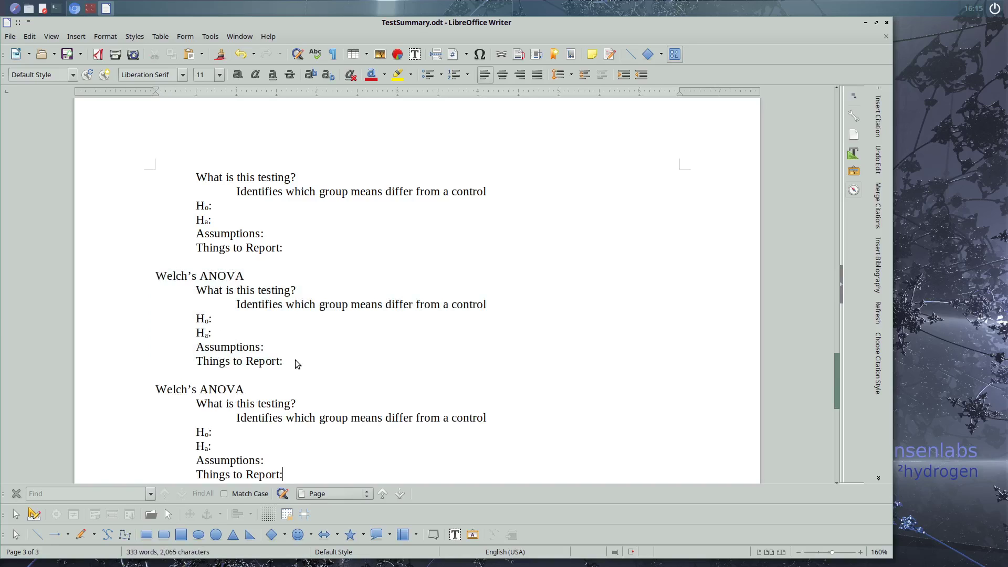
pyautogui.moveTo(200, 389); pyautogui.dragTo(239, 393)
pyautogui.write('(')
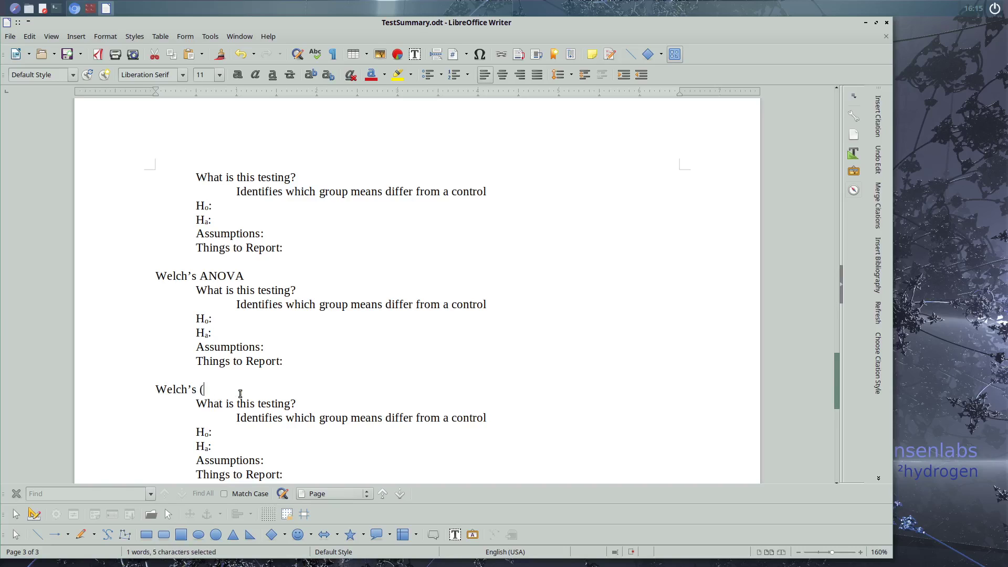
pyautogui.write('two-sample) t-Test')
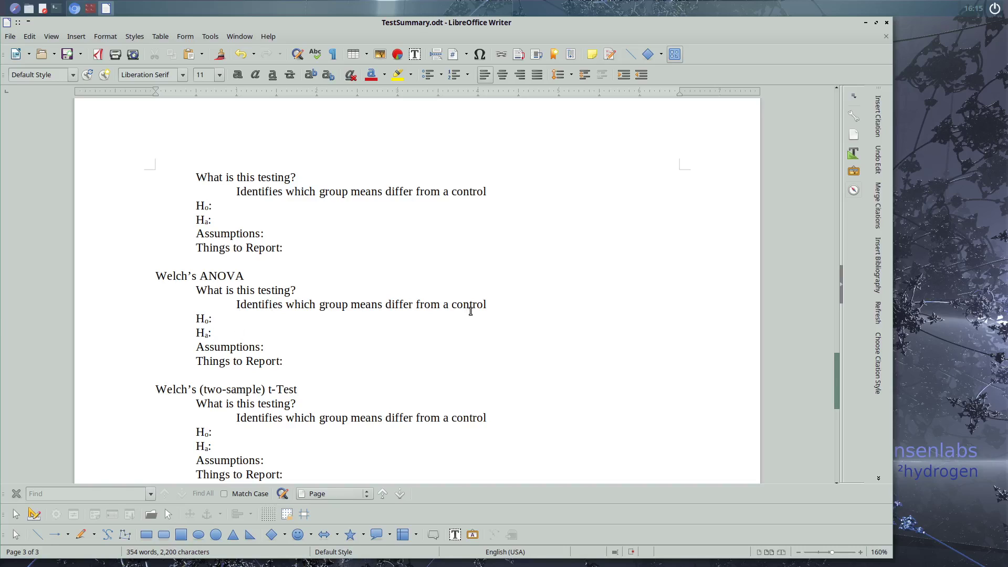
# - Replace the Welch's ANOVA testing line with "If group means differ across the groups"
pyautogui.moveTo(488, 304); pyautogui.dragTo(232, 306)
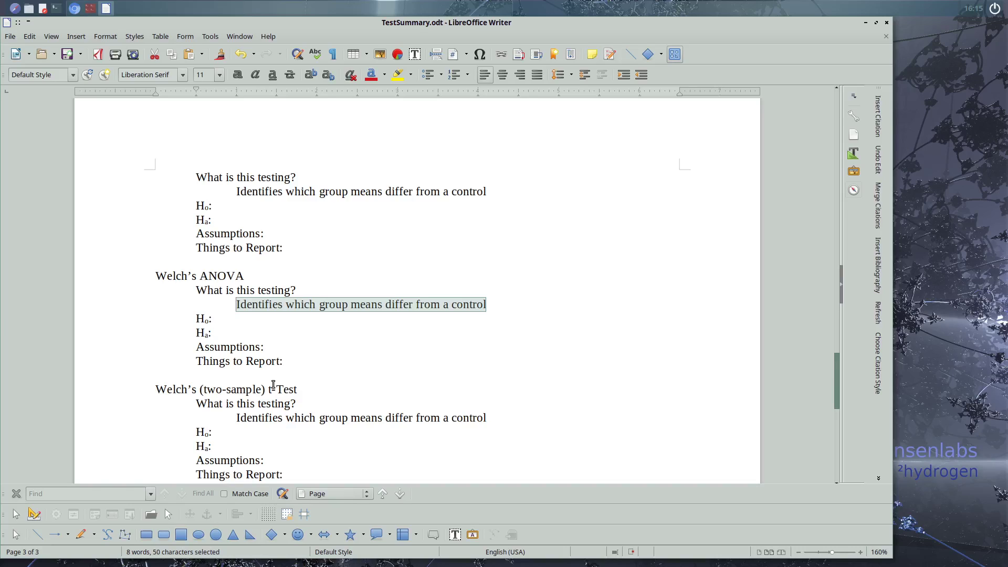
pyautogui.write('If group means d')
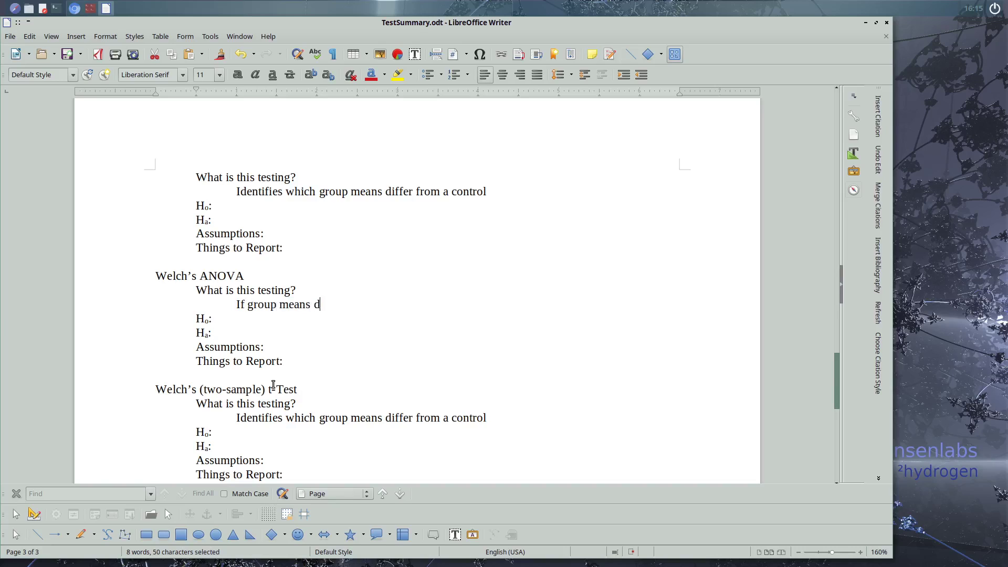
pyautogui.write('iffer across the groups')
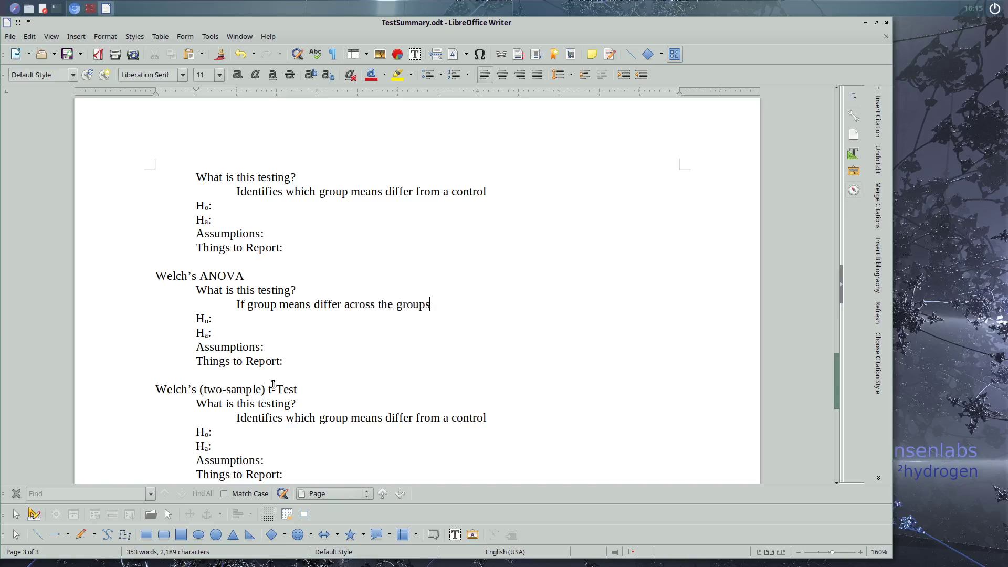
# - Reword the Welch's ANOVA testing line to "If means differ across the groups assuming unequal variances"
pyautogui.moveTo(278, 304); pyautogui.dragTo(250, 305)
pyautogui.press('BackSpace')
pyautogui.click(445, 309)
pyautogui.write('assuming unequal variances')
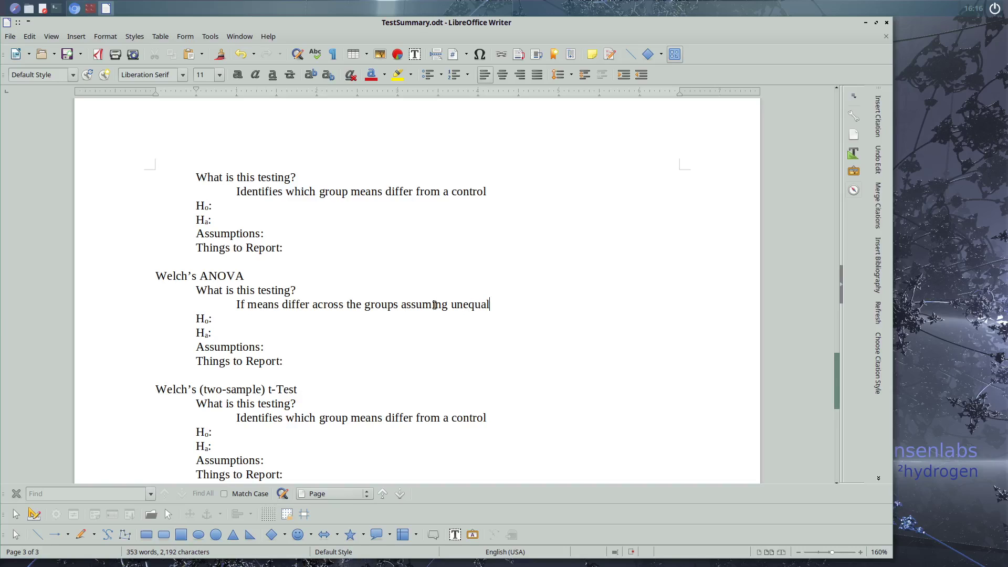
# - Copy that line over the Welch's (two-sample) t-Test testing line and reword it to "If means differ across two groups assuming unequal variances"
pyautogui.tripleClick(236, 304)
pyautogui.hotkey('ctrl', 'c')
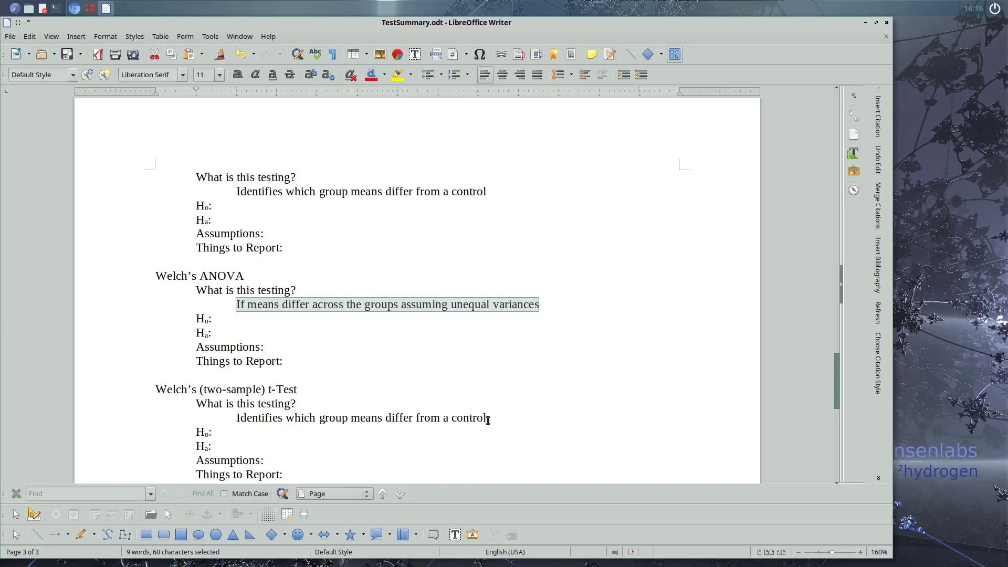
pyautogui.moveTo(487, 418); pyautogui.dragTo(236, 417)
pyautogui.hotkey('ctrl', 'v')
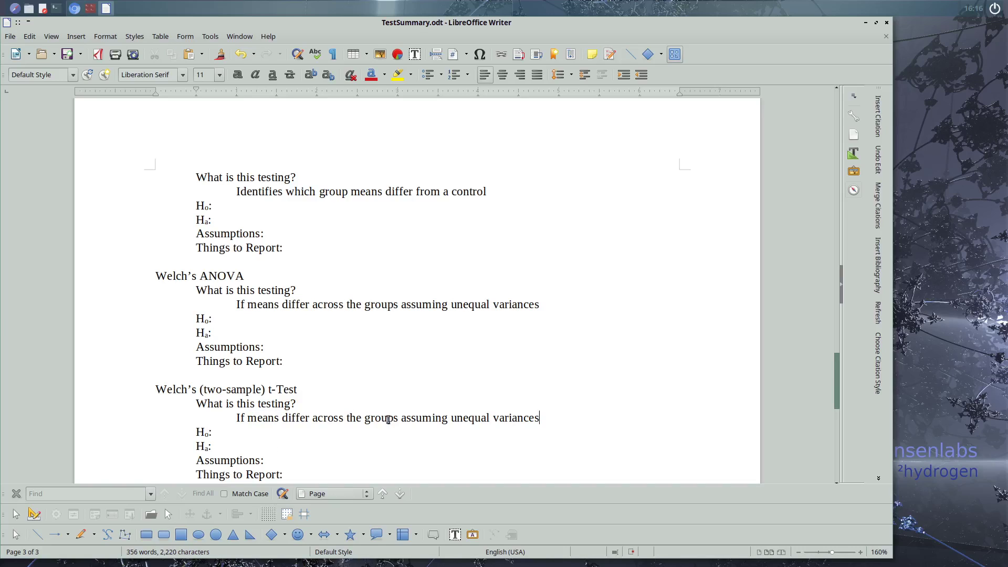
pyautogui.moveTo(362, 418); pyautogui.dragTo(353, 418)
pyautogui.write('two')
pyautogui.click(352, 414)
pyautogui.press('BackSpace')
pyautogui.press('BackSpace')
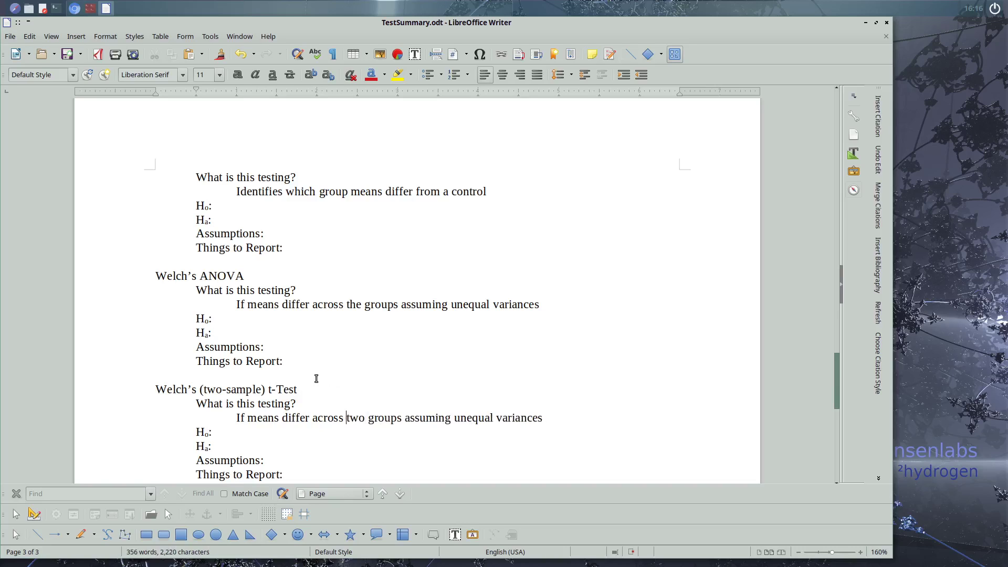
# - Review all the test entries in the document, from the One-sample t-Test through to the Welch's (two-sample) t-Test
pyautogui.scroll(-1, 315, 376)
pyautogui.scroll(-2, 315, 376)
pyautogui.scroll(4, 315, 376)
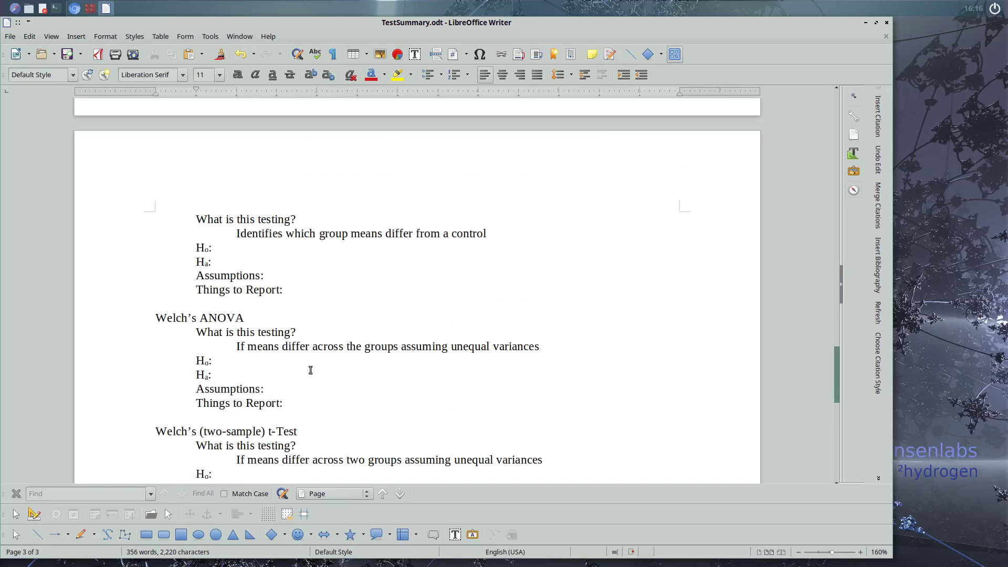
pyautogui.scroll(5, 309, 370)
pyautogui.scroll(5, 306, 369)
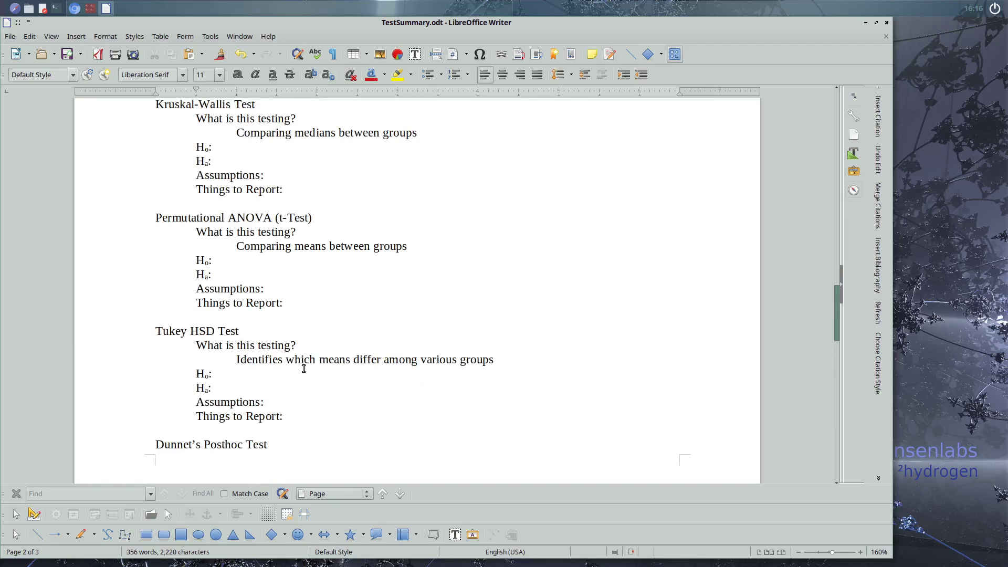
pyautogui.scroll(15, 303, 368)
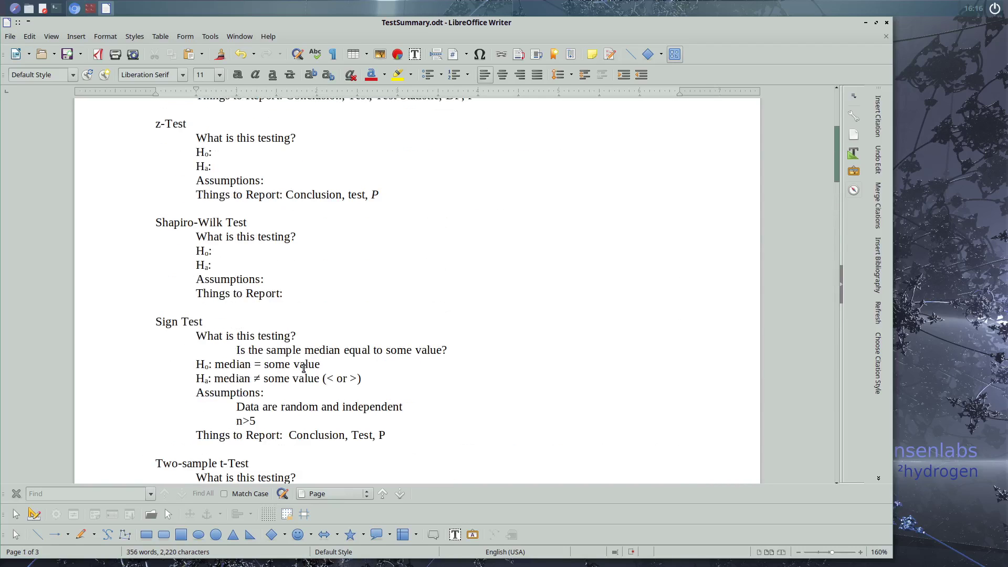
pyautogui.scroll(7, 303, 368)
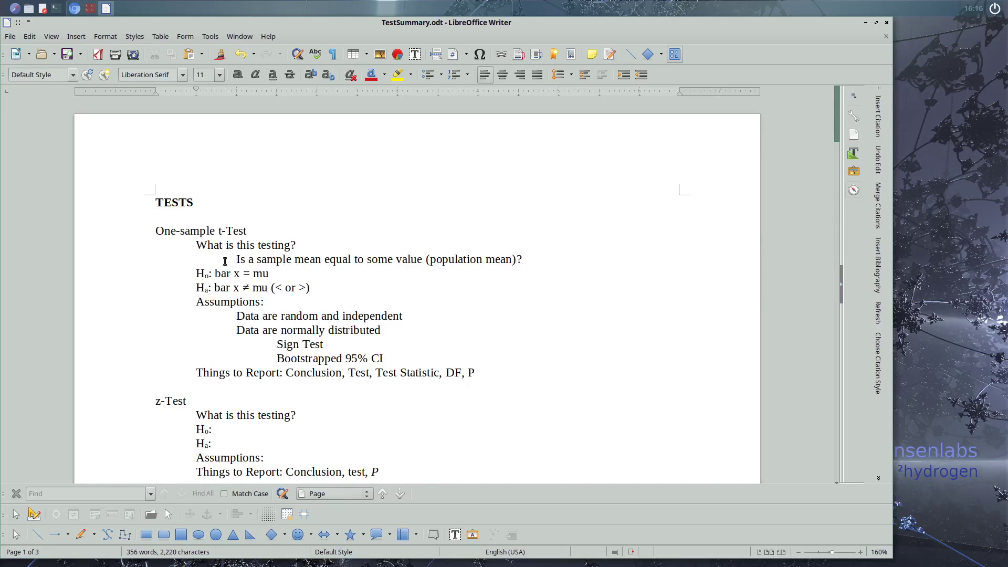
pyautogui.scroll(-2, 224, 261)
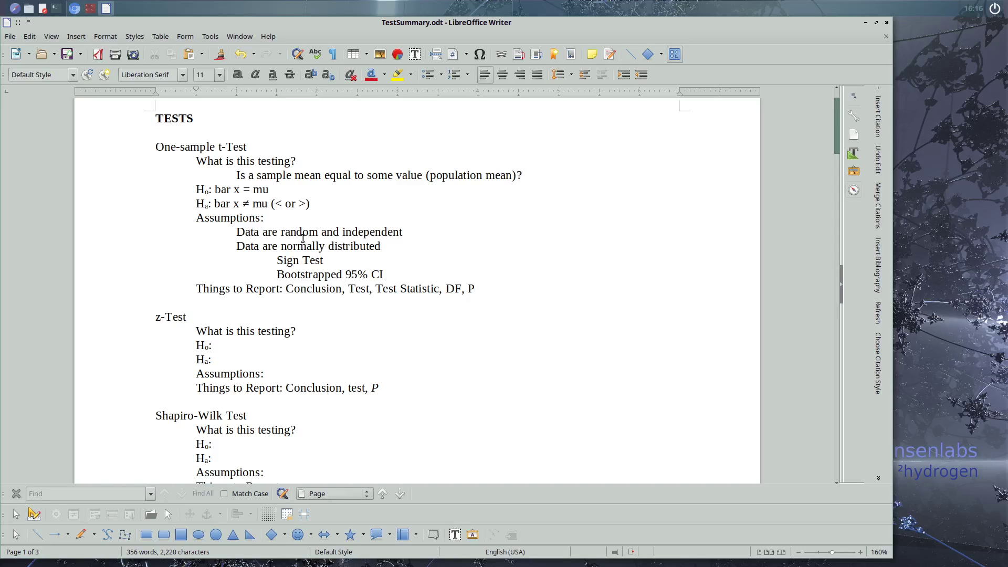
pyautogui.scroll(-2, 303, 237)
pyautogui.scroll(-4, 263, 273)
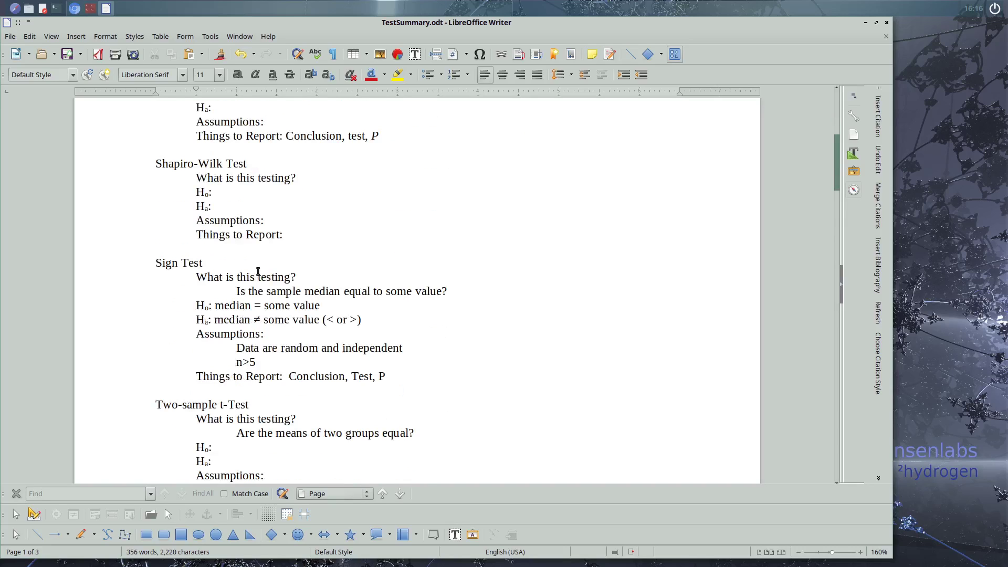
pyautogui.scroll(-5, 259, 237)
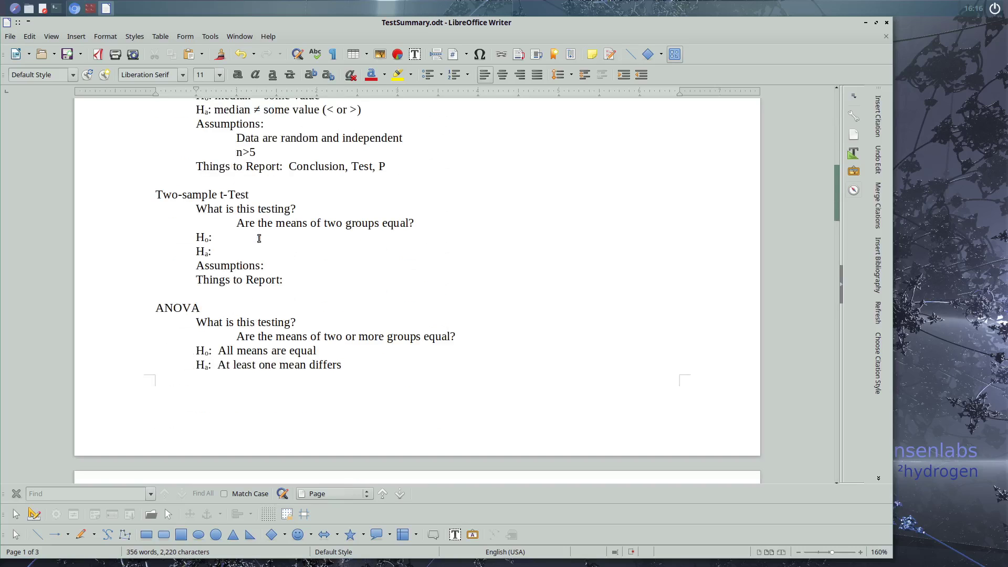
pyautogui.scroll(-5, 258, 237)
pyautogui.scroll(-3, 257, 239)
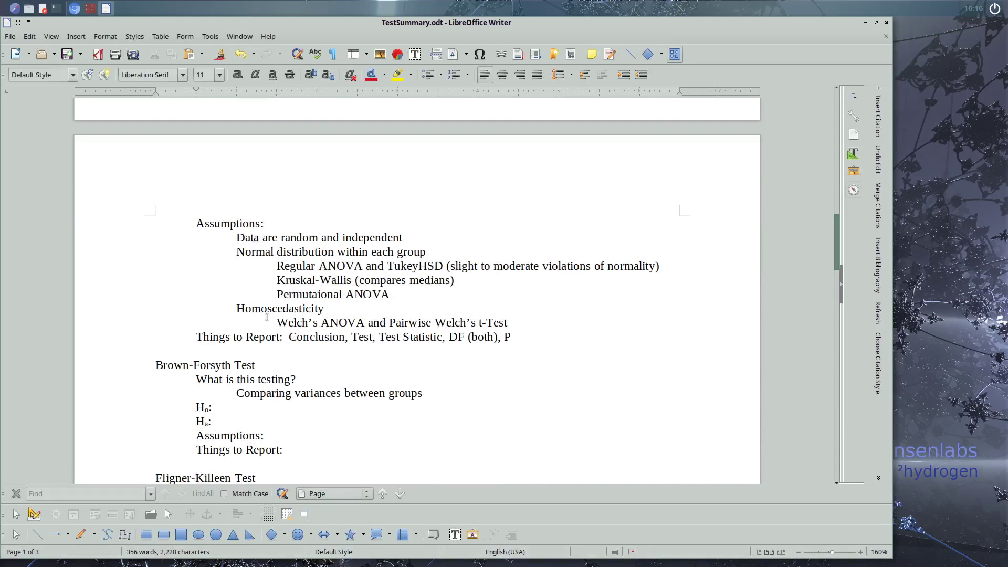
pyautogui.scroll(-8, 365, 244)
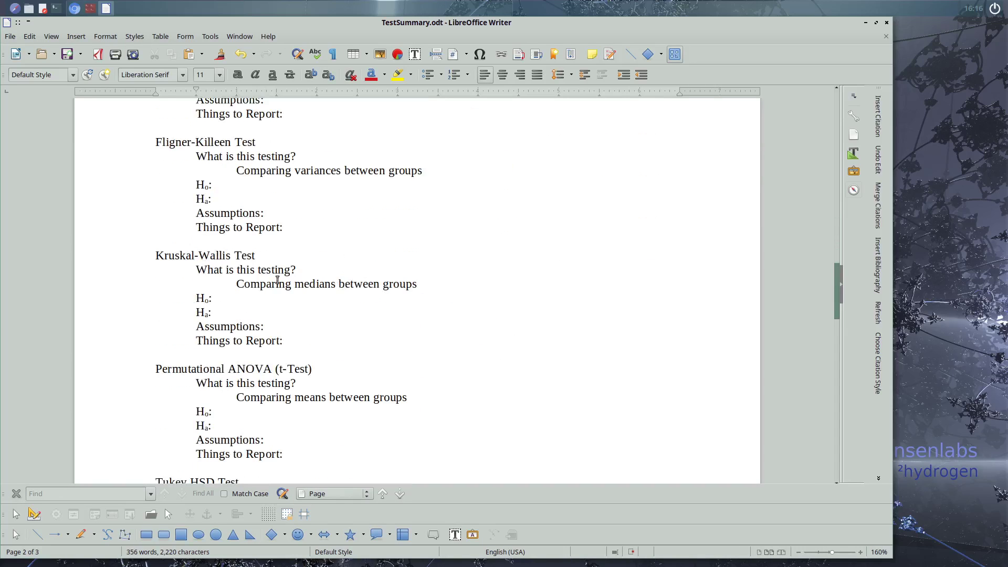
pyautogui.scroll(-8, 367, 286)
pyautogui.scroll(-10, 356, 284)
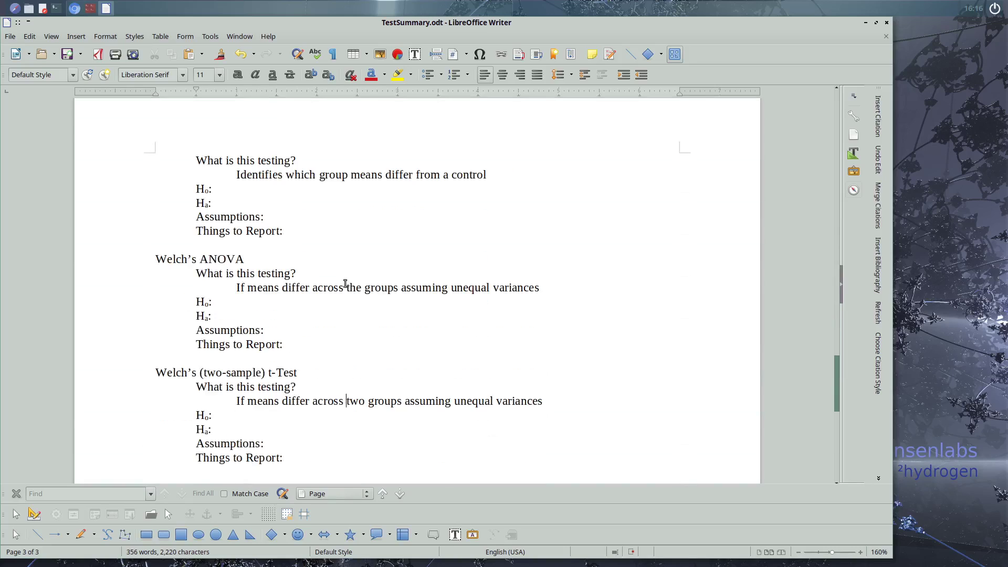